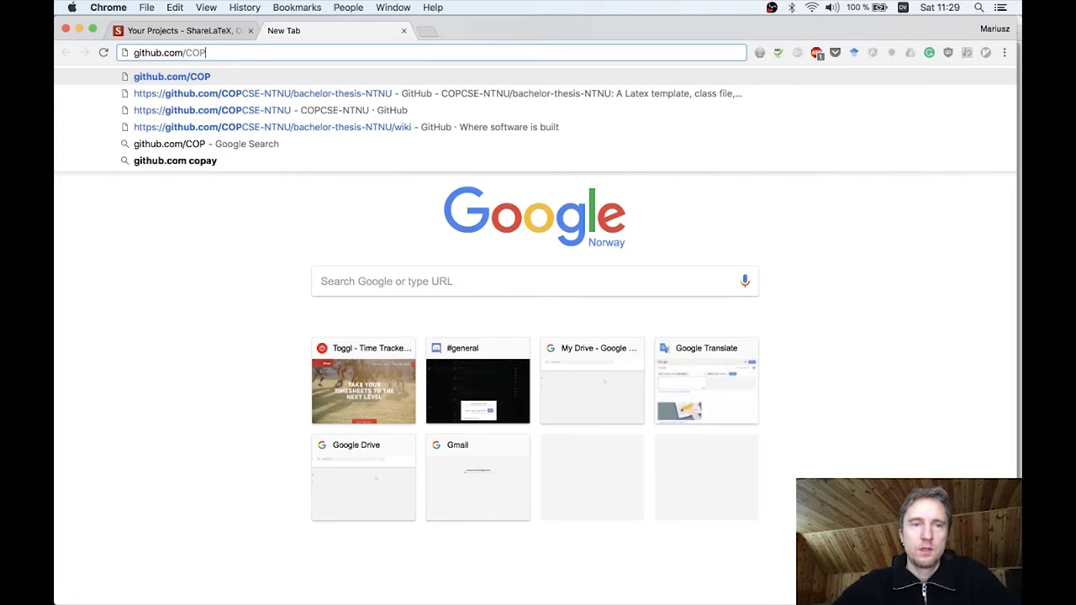
# - Open github.com/COPCSE-NTNU and look through the organization's repositories
pyautogui.write('CSE')
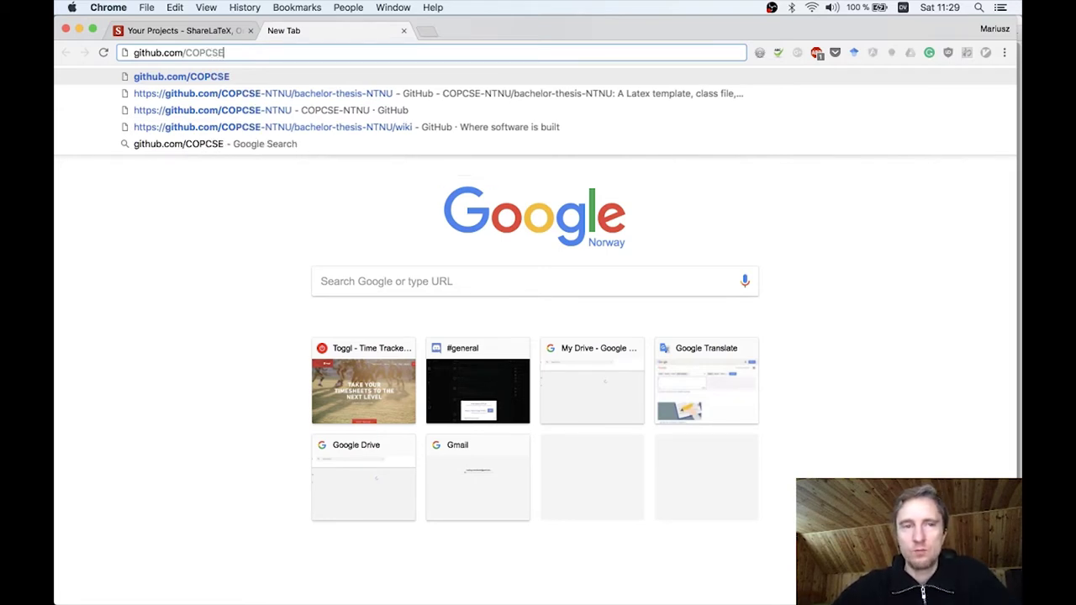
pyautogui.write('-NTNU')
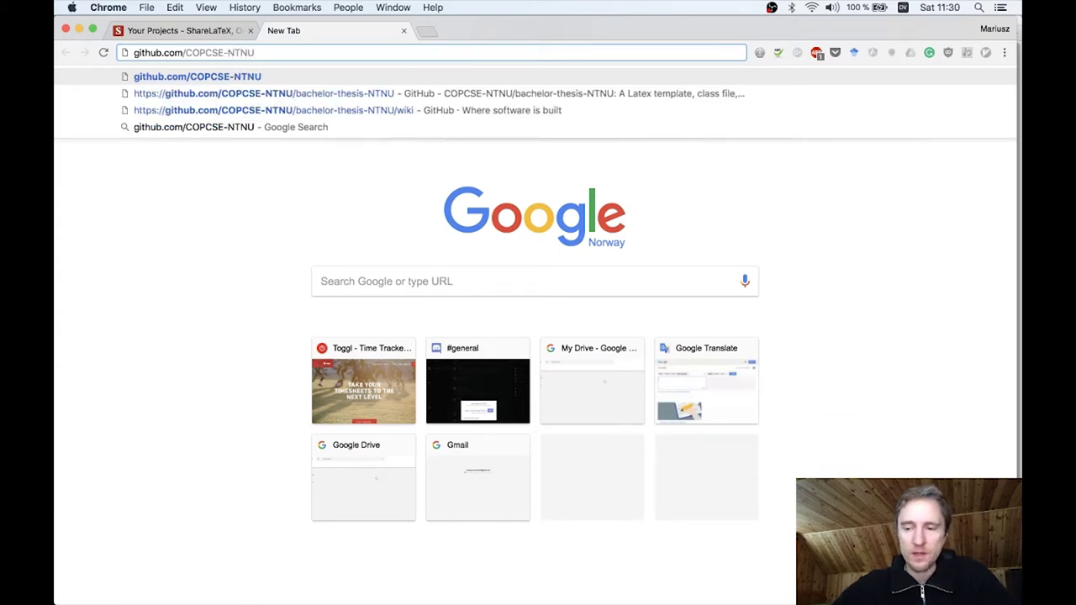
pyautogui.press('Return')
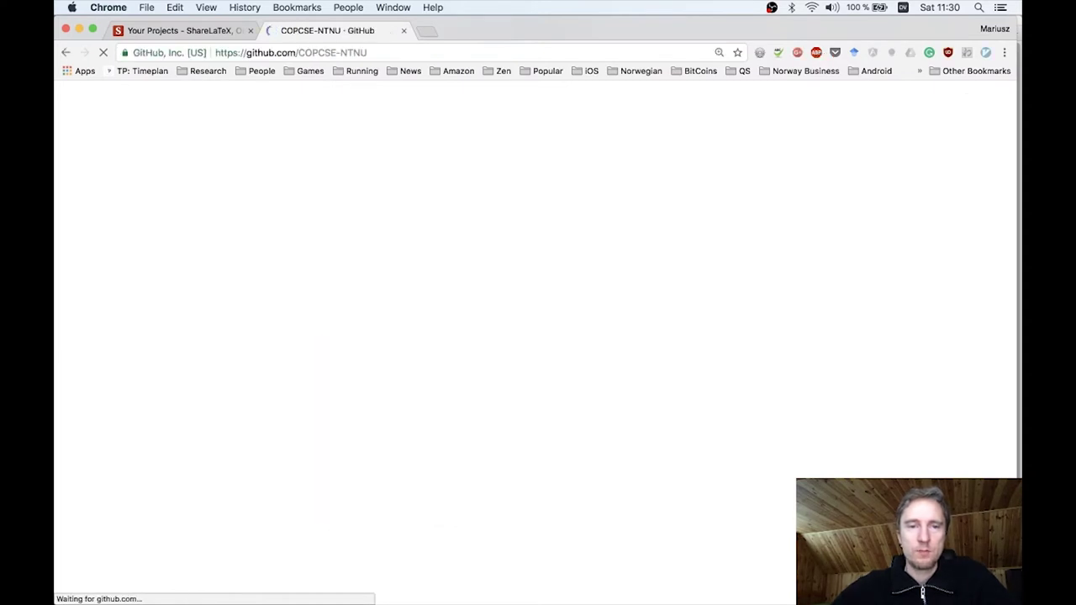
pyautogui.scroll(-5, 381, 454)
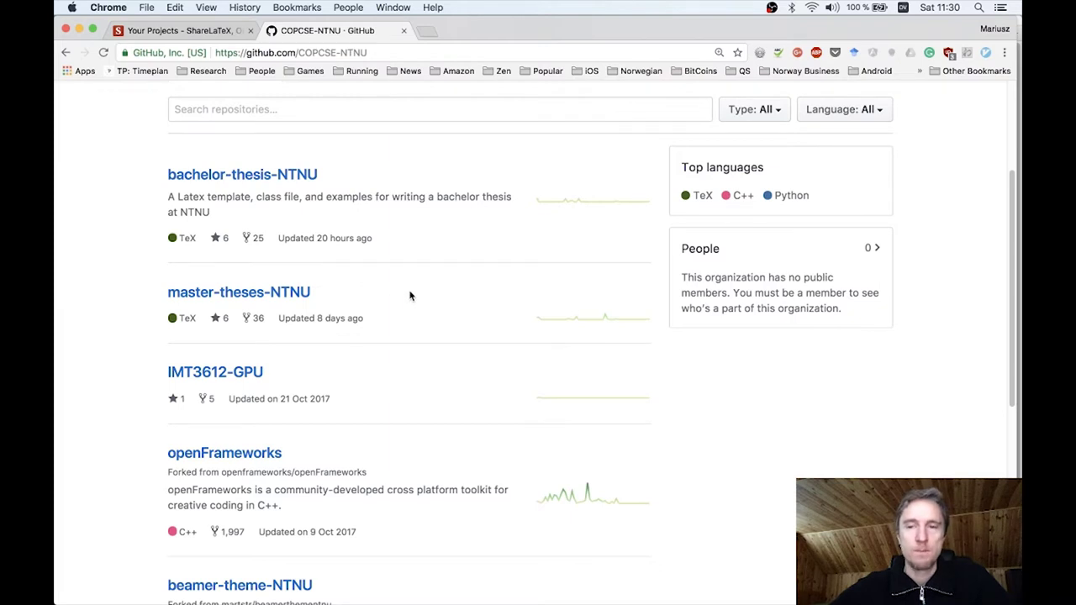
pyautogui.scroll(1, 410, 295)
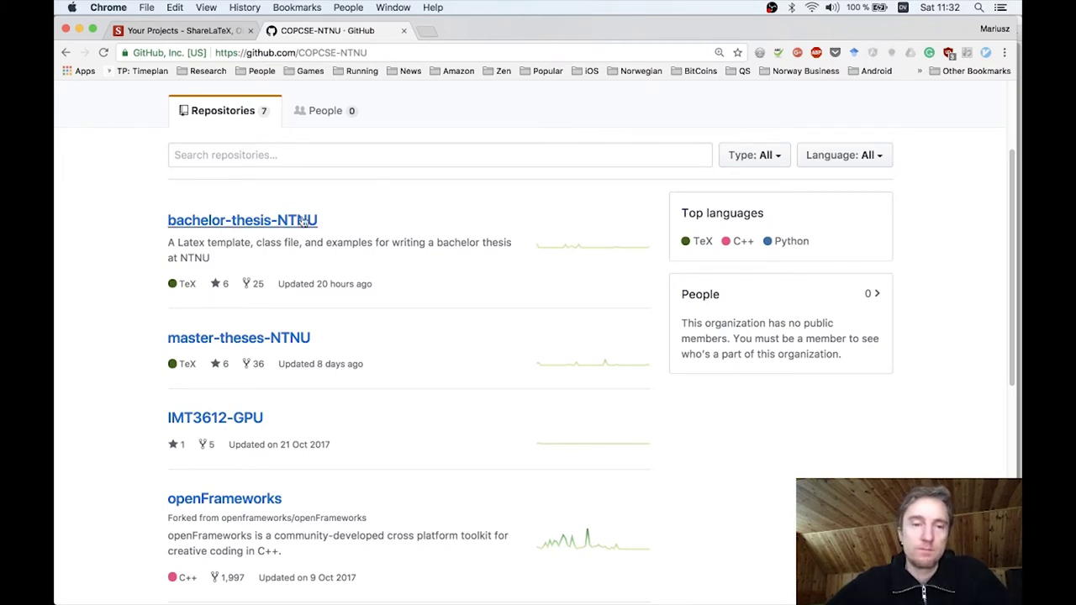
# - Open the bachelor-thesis-NTNU repository, download it as a ZIP and open the downloaded archive
pyautogui.click(244, 222)
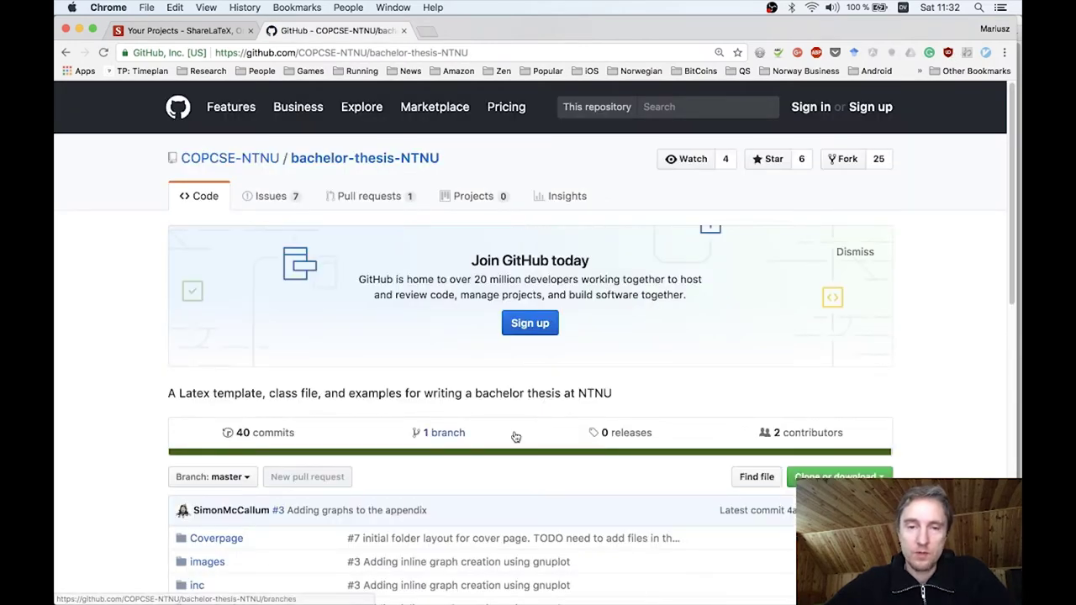
pyautogui.scroll(-5, 520, 335)
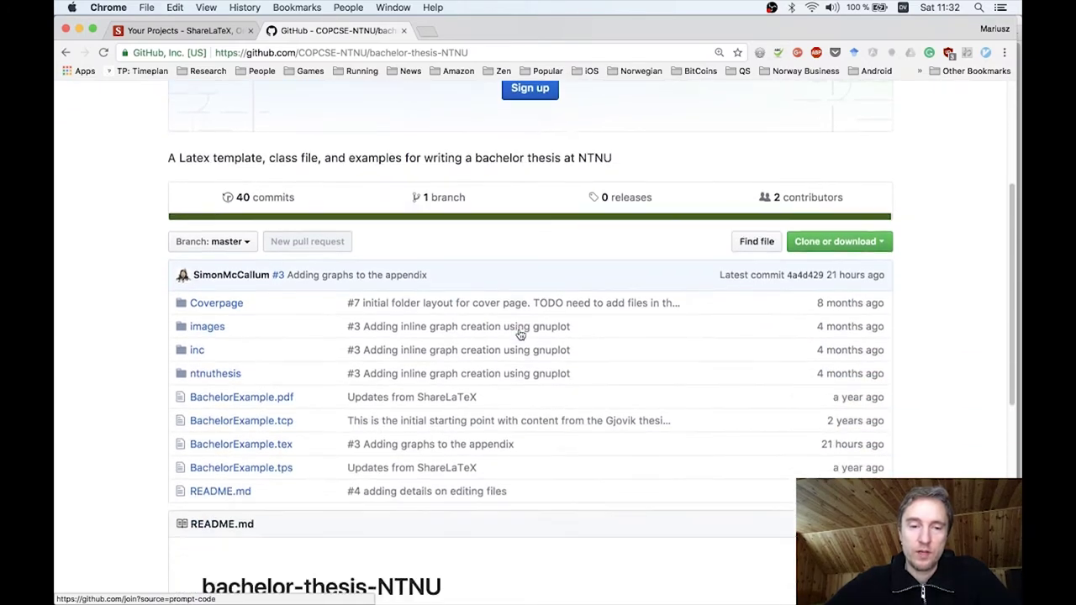
pyautogui.scroll(1, 520, 335)
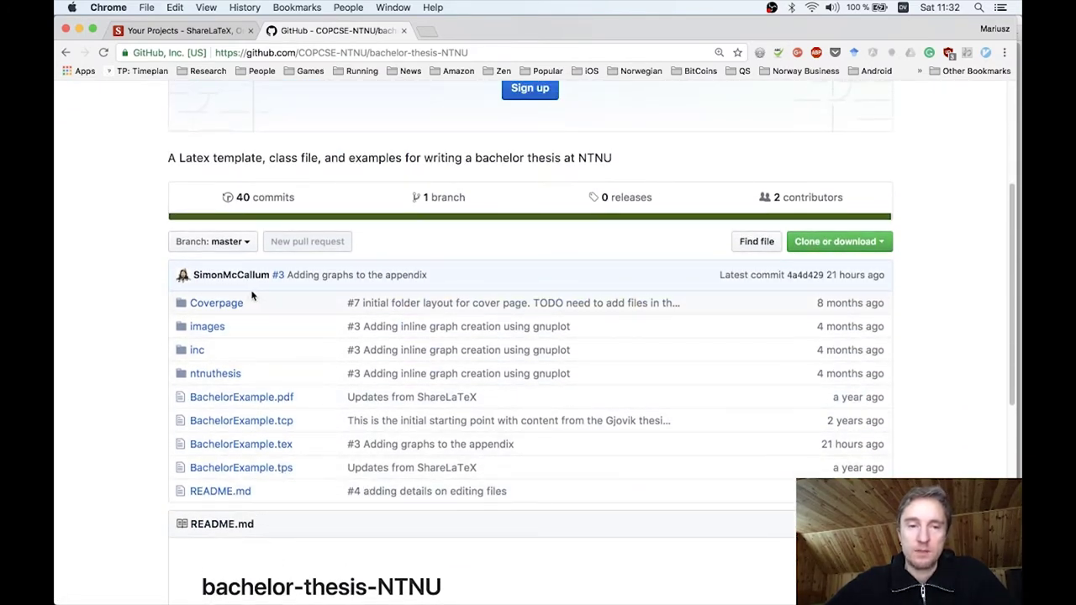
pyautogui.click(826, 244)
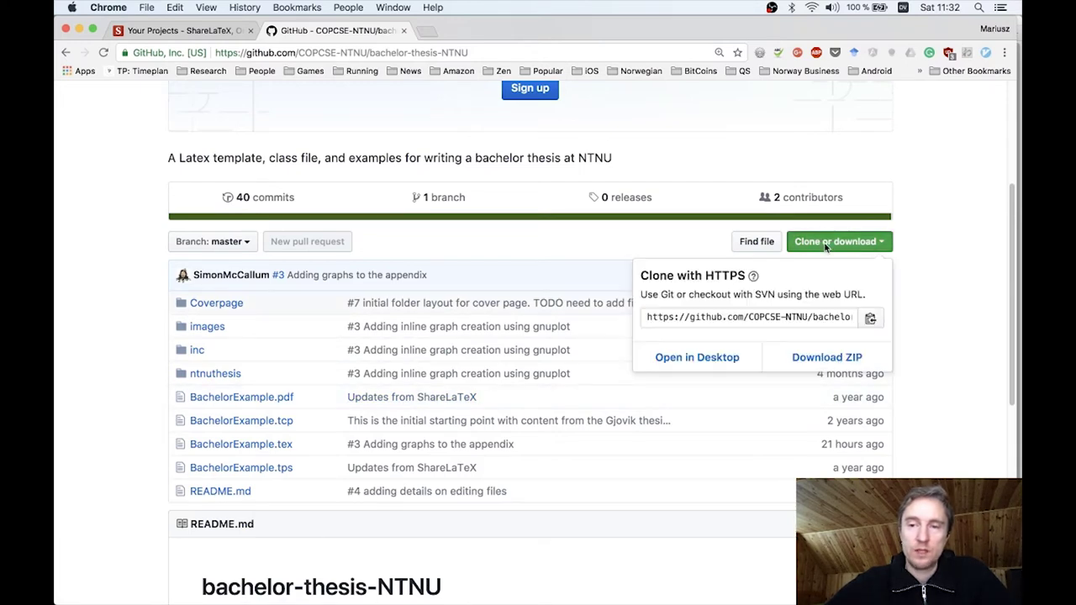
pyautogui.click(832, 361)
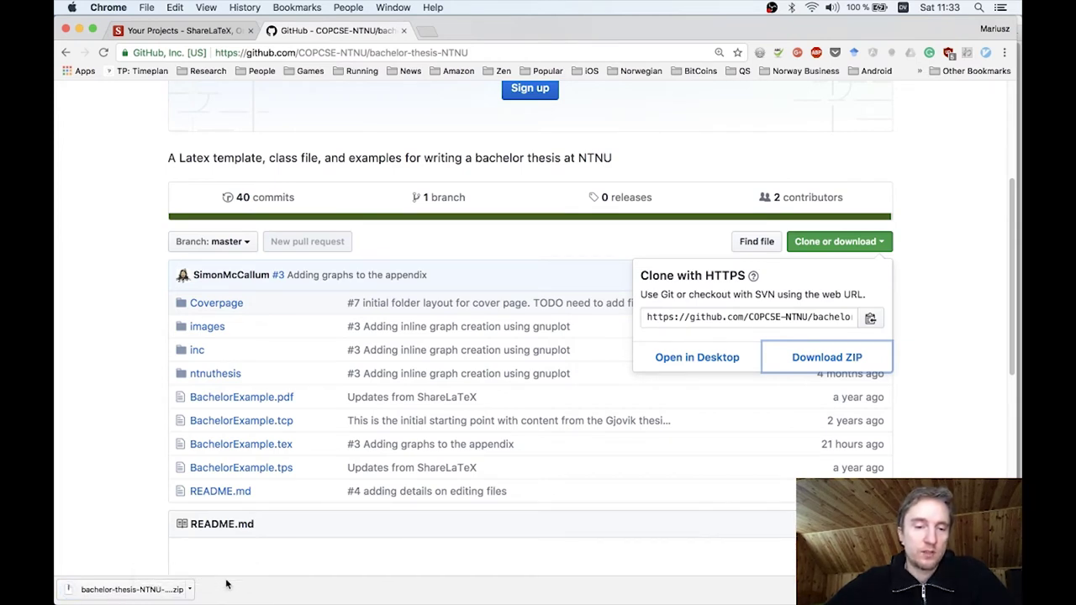
pyautogui.click(146, 597)
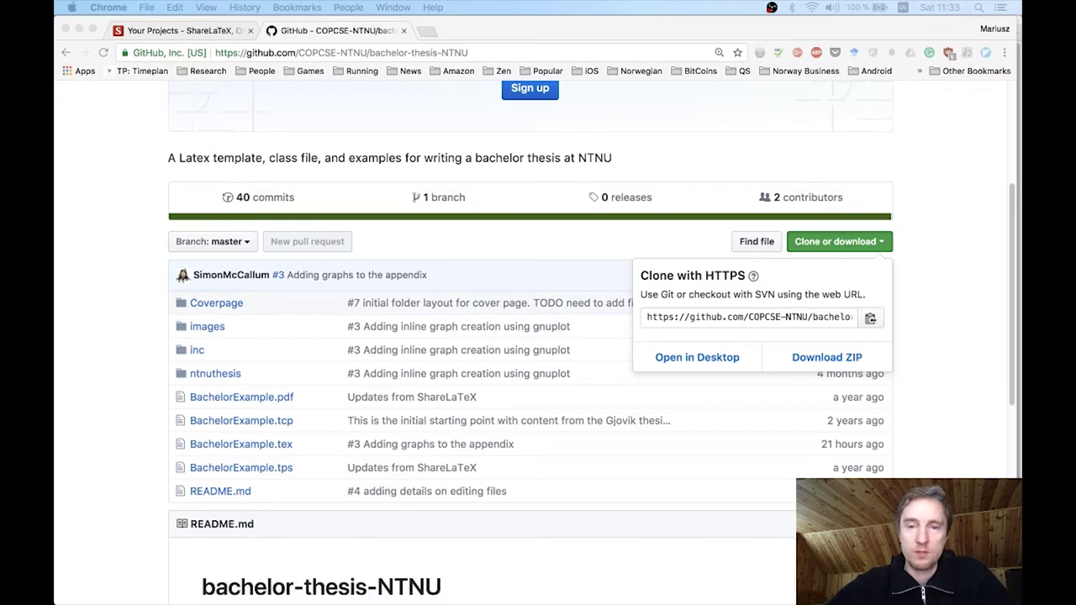
# - Switch to ShareLaTeX and create a new project by uploading bachelor-thesis-NTNU-master.zip from the Downloads folder
pyautogui.click(185, 31)
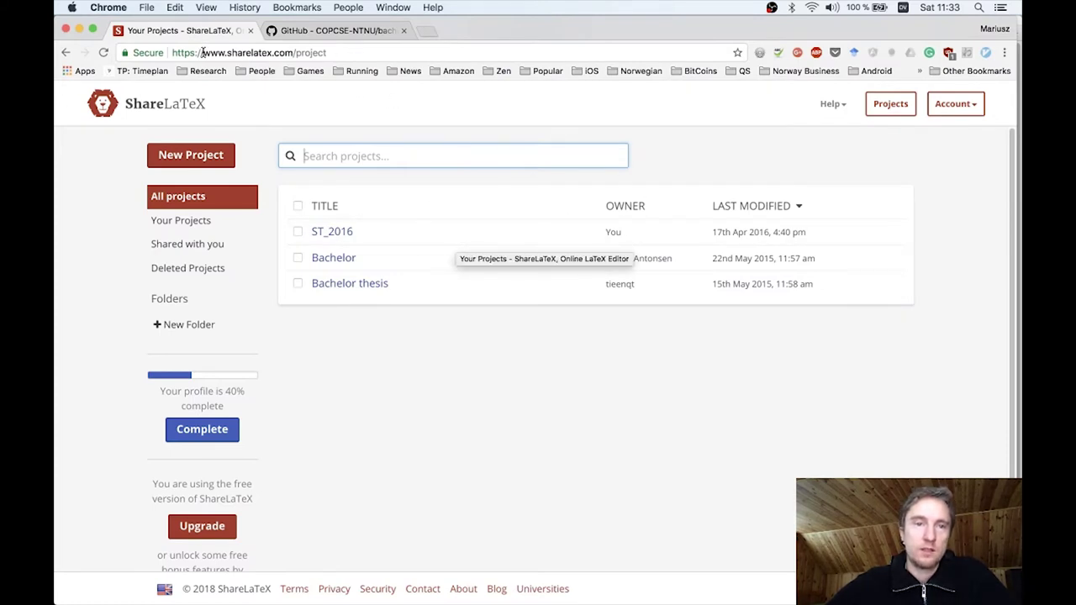
pyautogui.moveTo(203, 52); pyautogui.dragTo(291, 54)
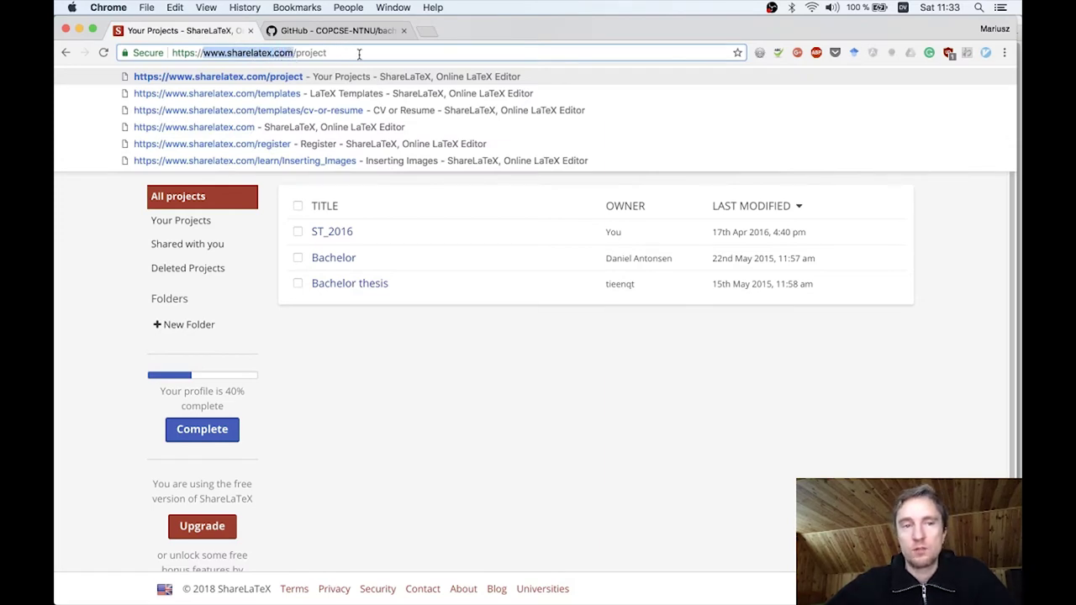
pyautogui.click(252, 267)
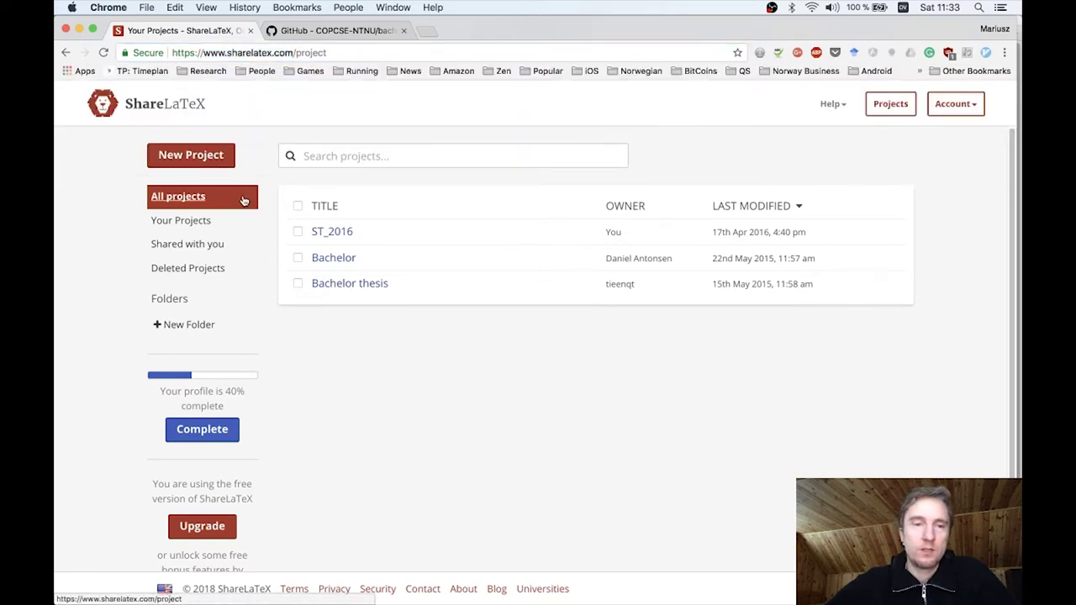
pyautogui.click(210, 162)
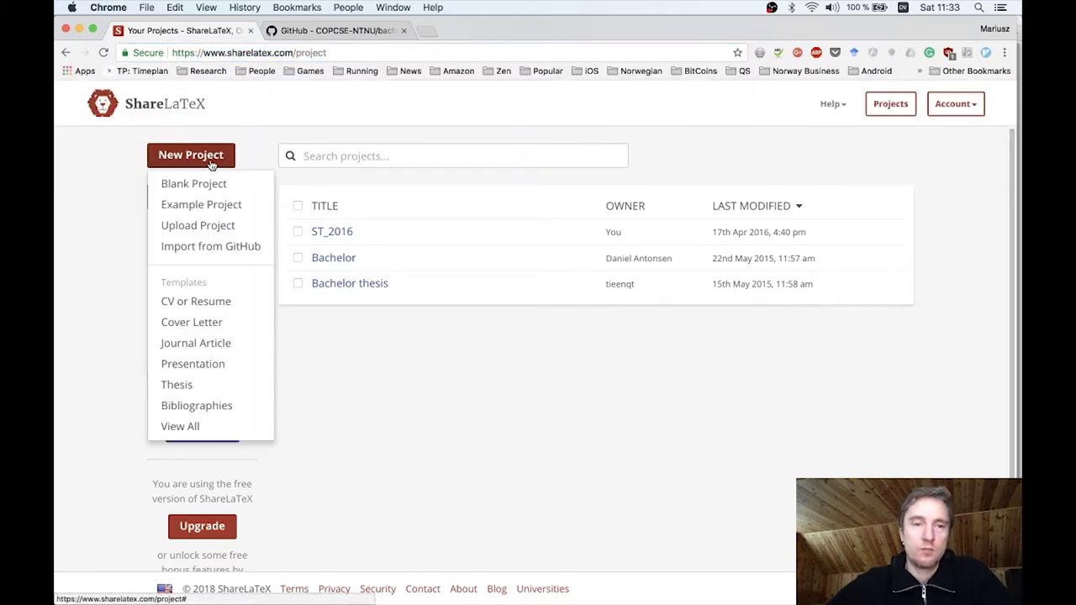
pyautogui.click(249, 227)
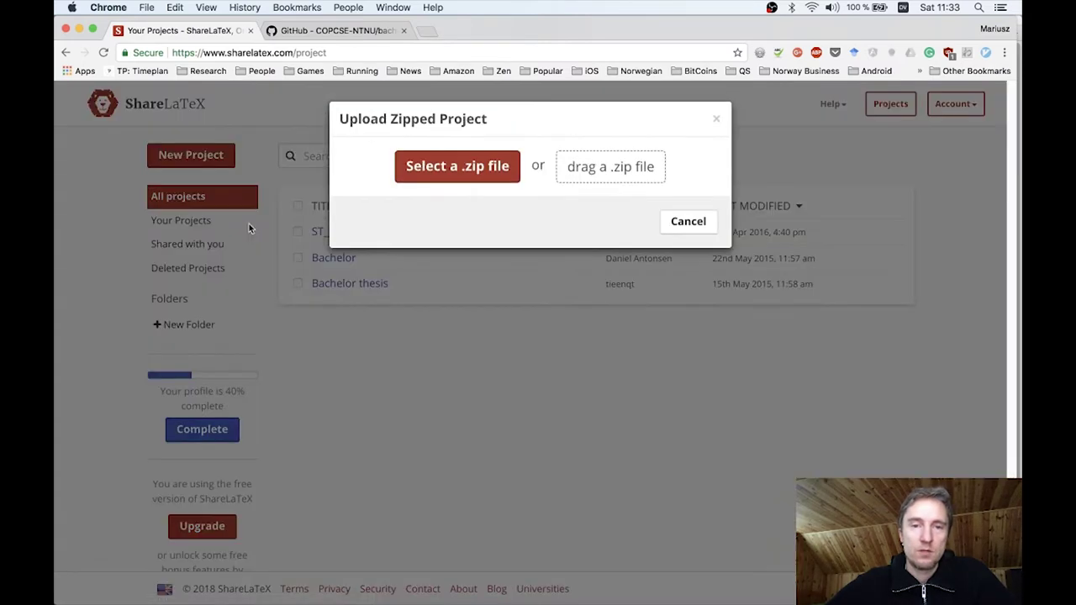
pyautogui.click(463, 170)
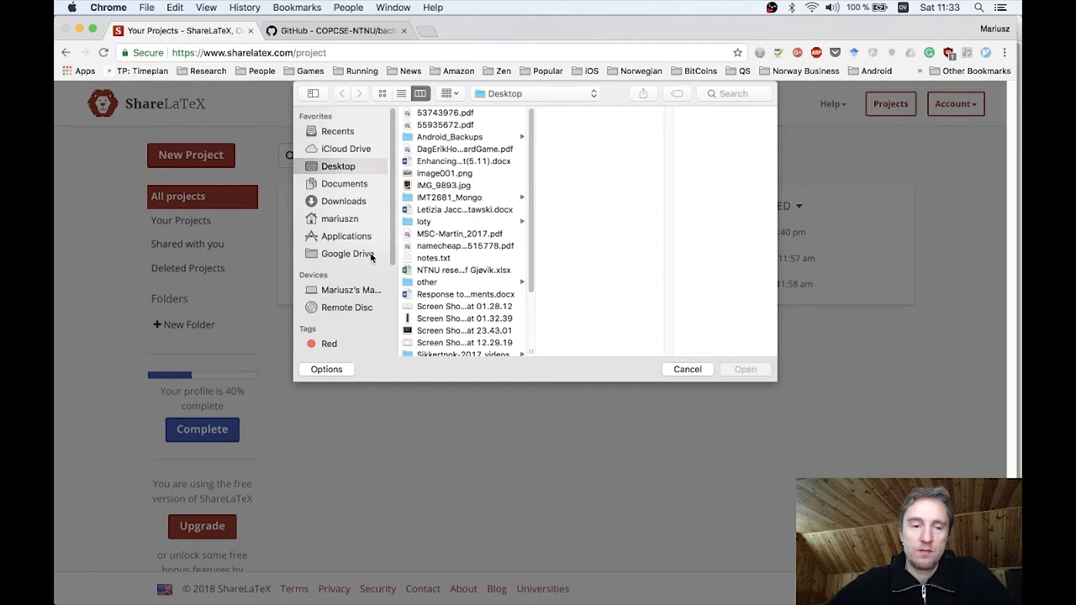
pyautogui.click(354, 202)
pyautogui.scroll(-10, 471, 301)
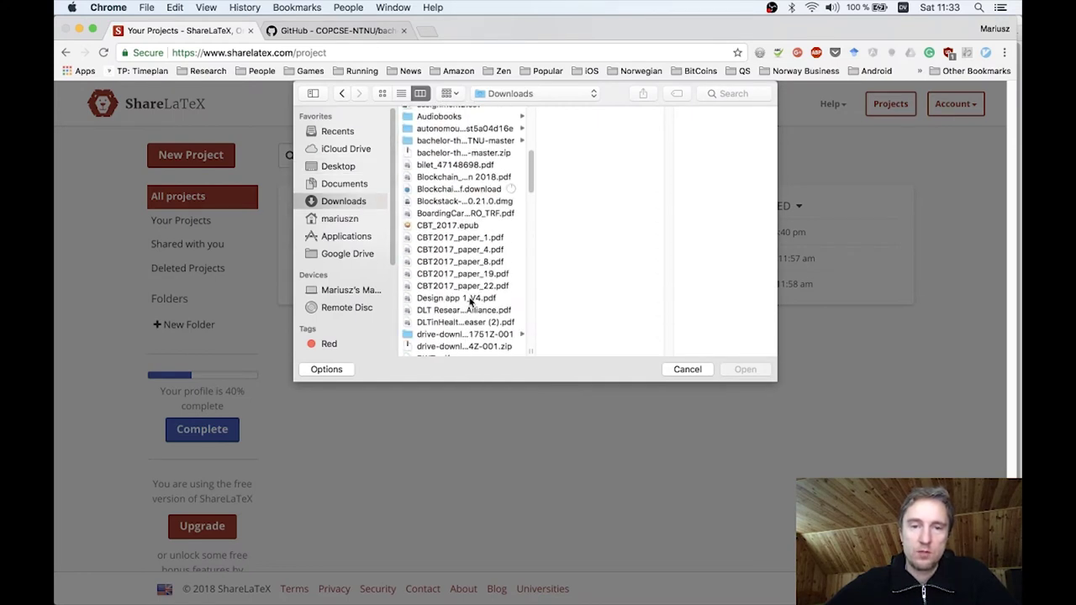
pyautogui.click(461, 152)
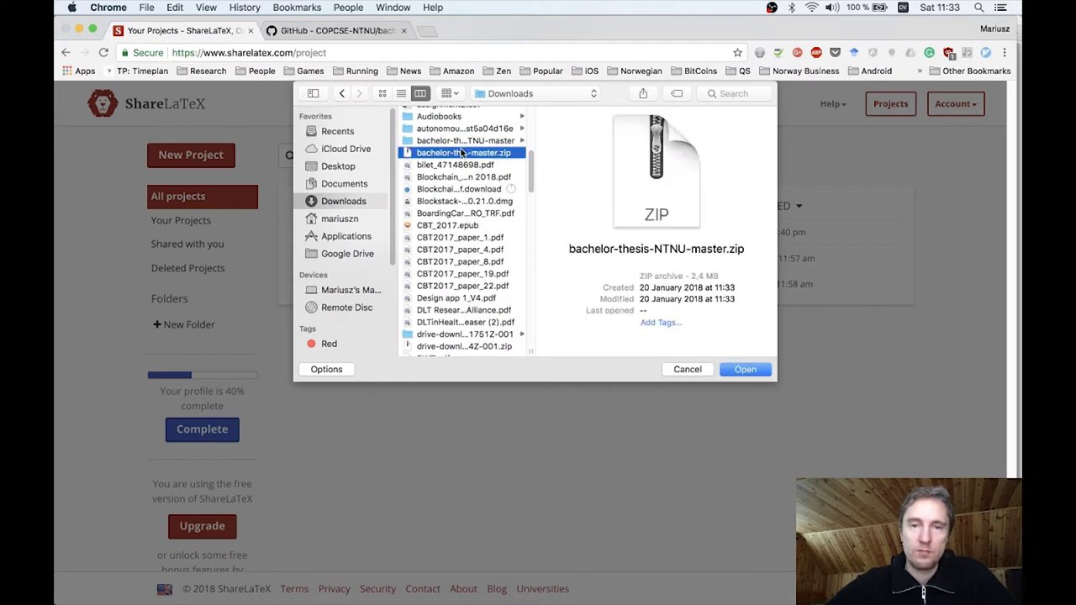
pyautogui.click(744, 369)
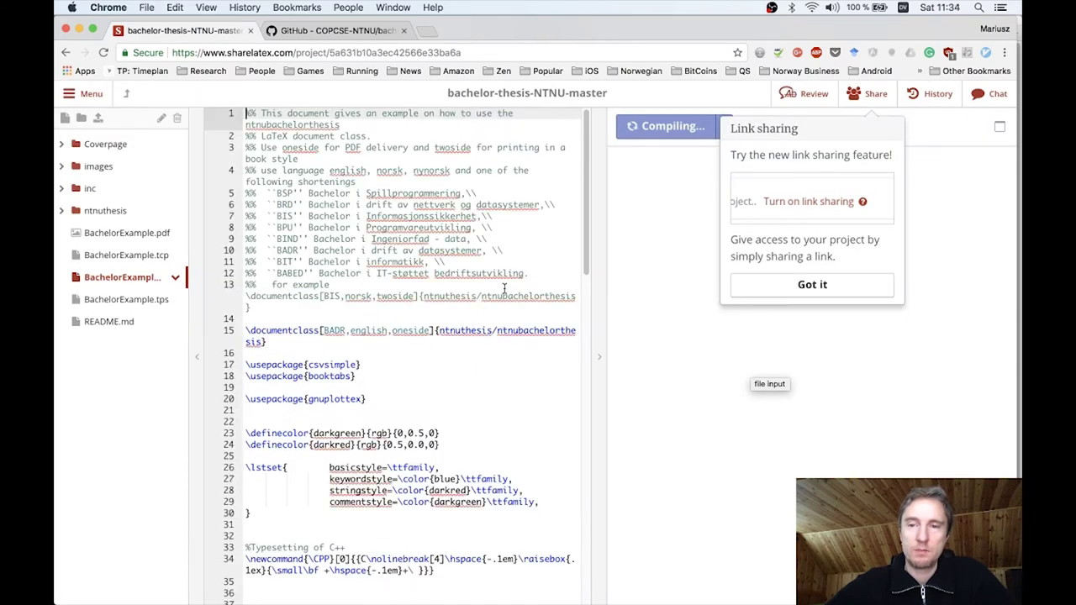
# - Dismiss the link sharing notice and rename the project as thesis_template_demo
pyautogui.click(808, 285)
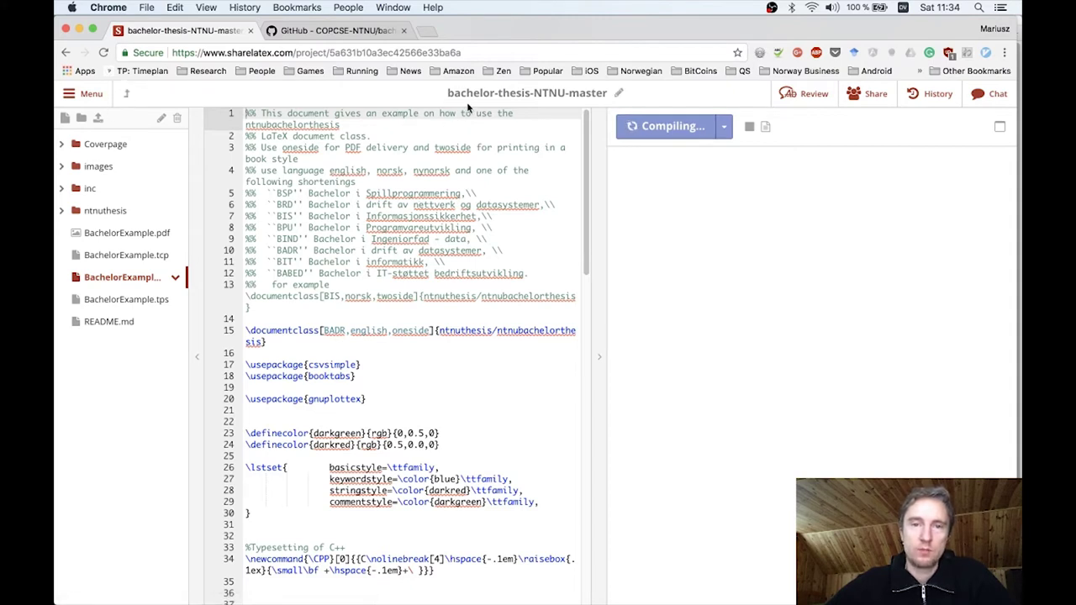
pyautogui.click(620, 95)
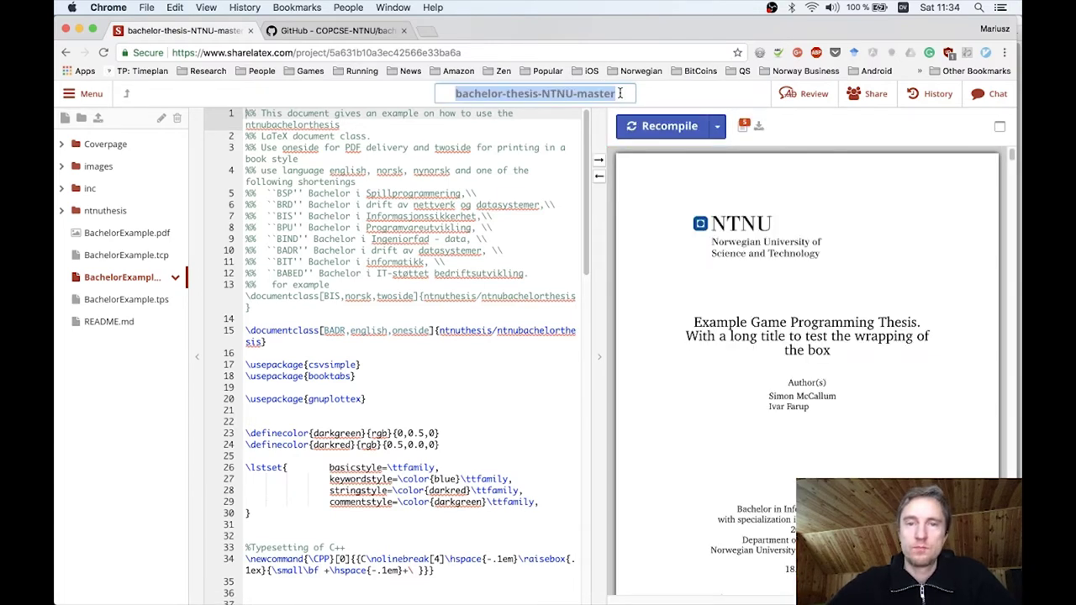
pyautogui.write('thesis_templ')
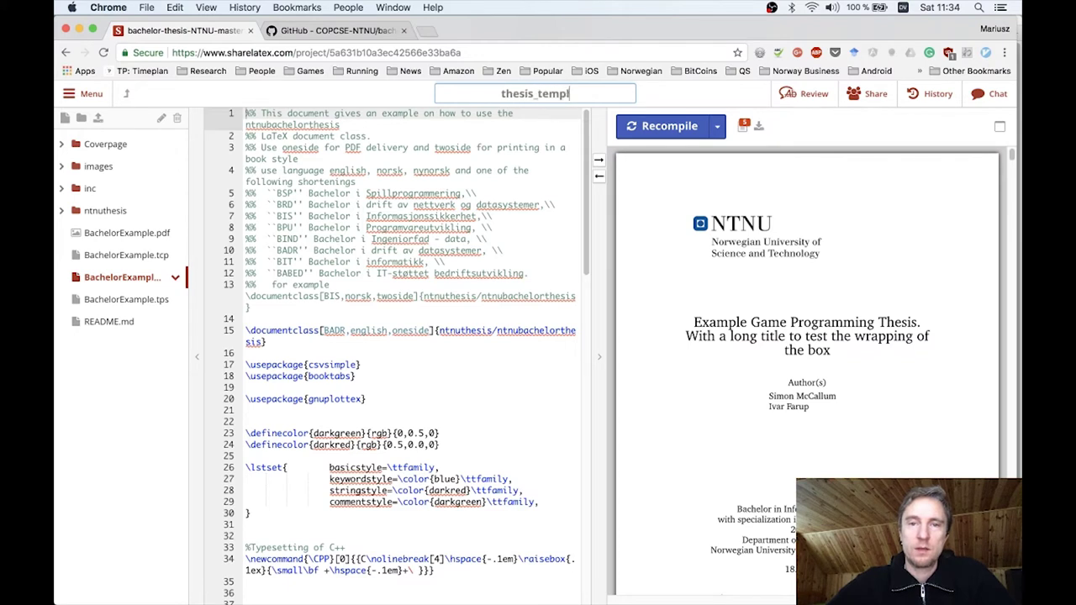
pyautogui.write('ate_demo')
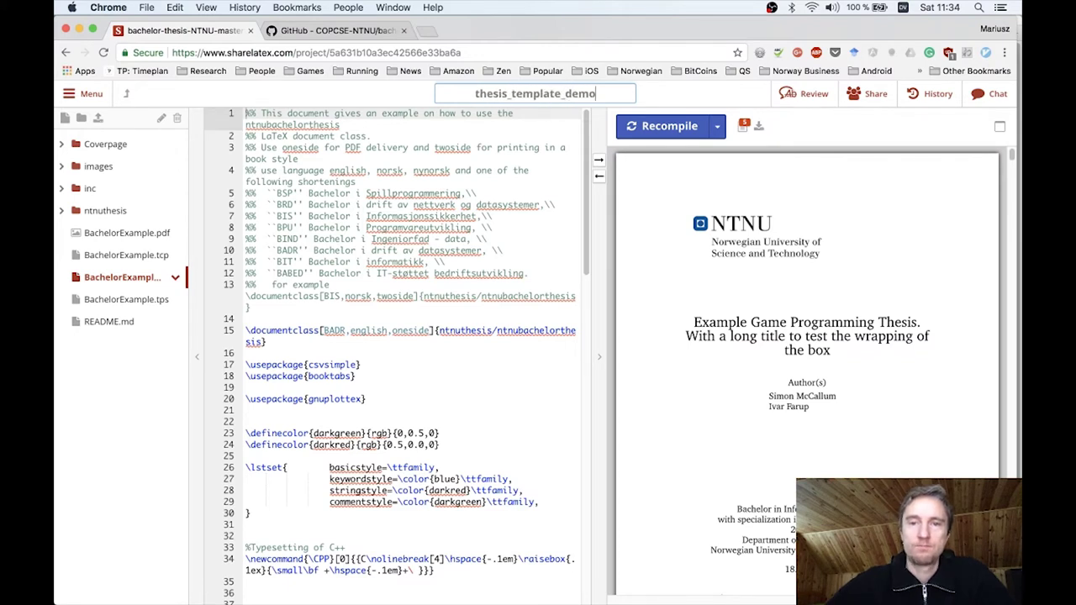
pyautogui.press('Return')
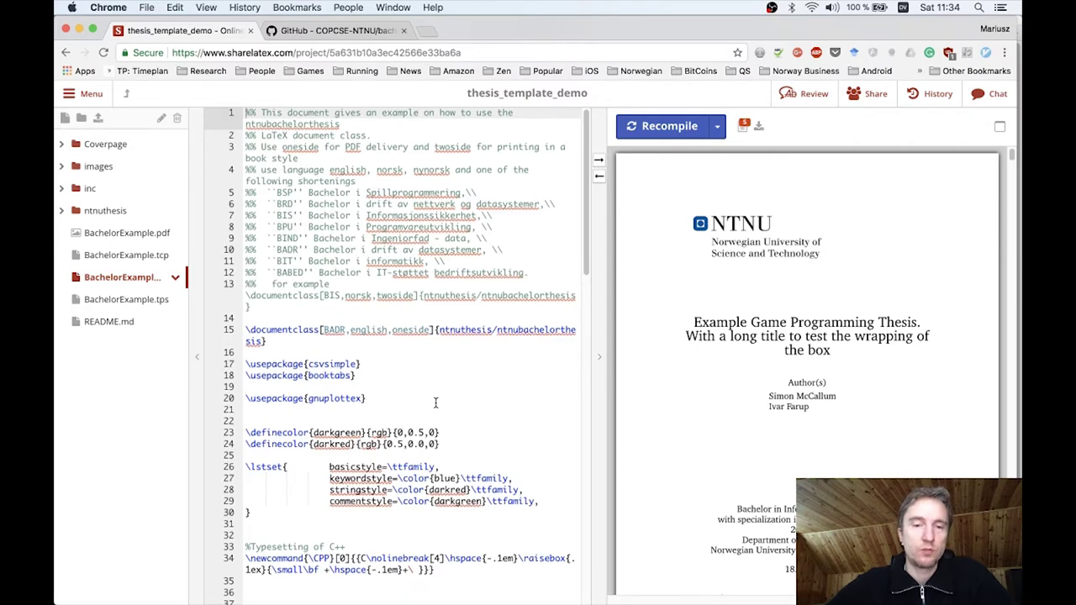
# - Examine the main BachelorExample.tex source, from the document class and custom commands to the chapter inputs
pyautogui.scroll(-2, 437, 401)
pyautogui.scroll(2, 436, 402)
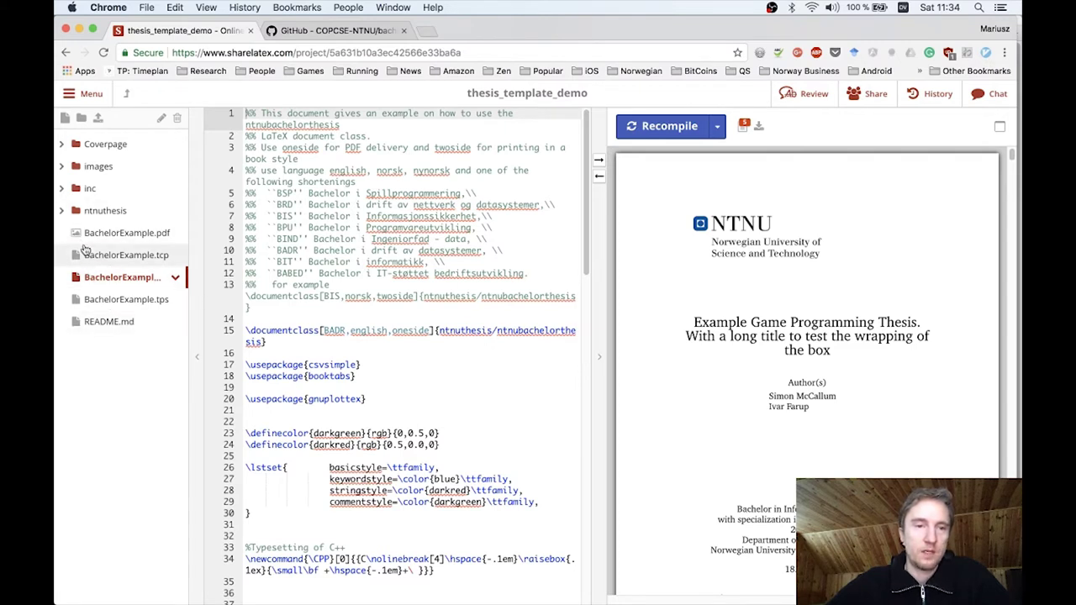
pyautogui.scroll(-5, 342, 381)
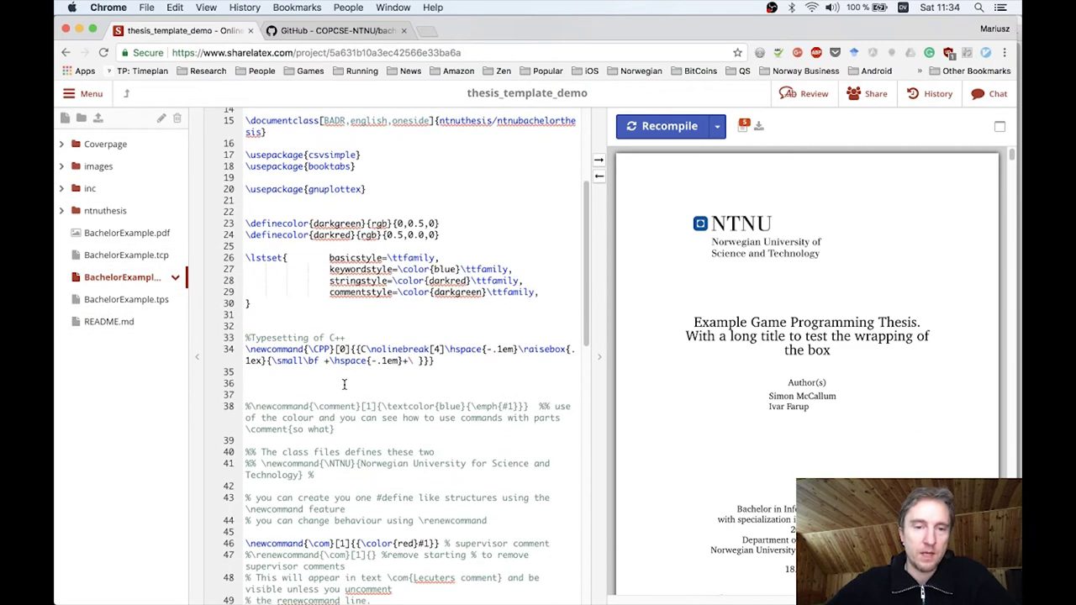
pyautogui.scroll(-15, 344, 384)
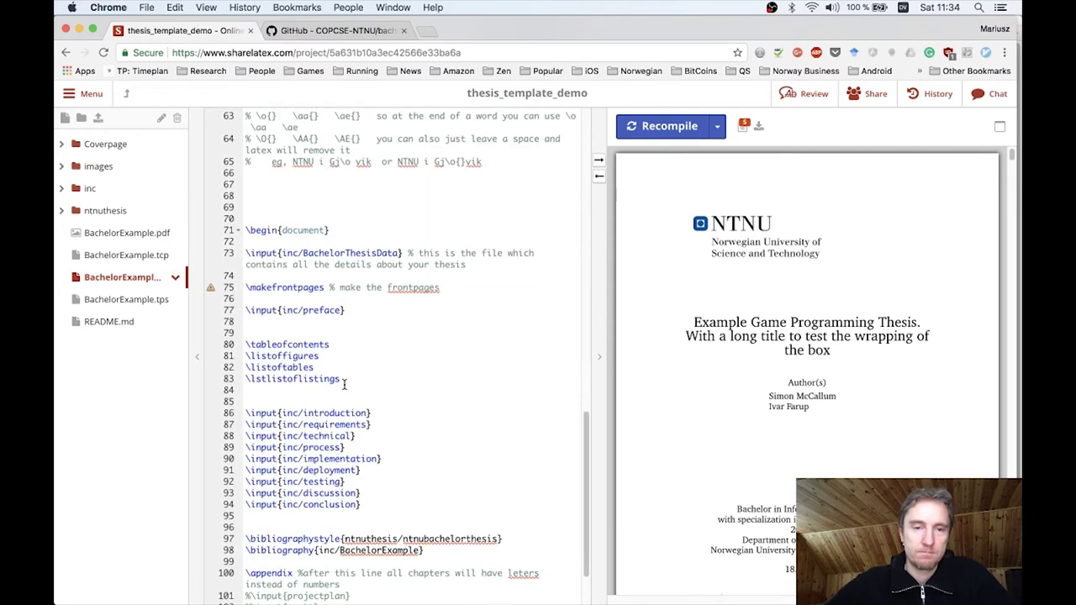
pyautogui.scroll(7, 344, 384)
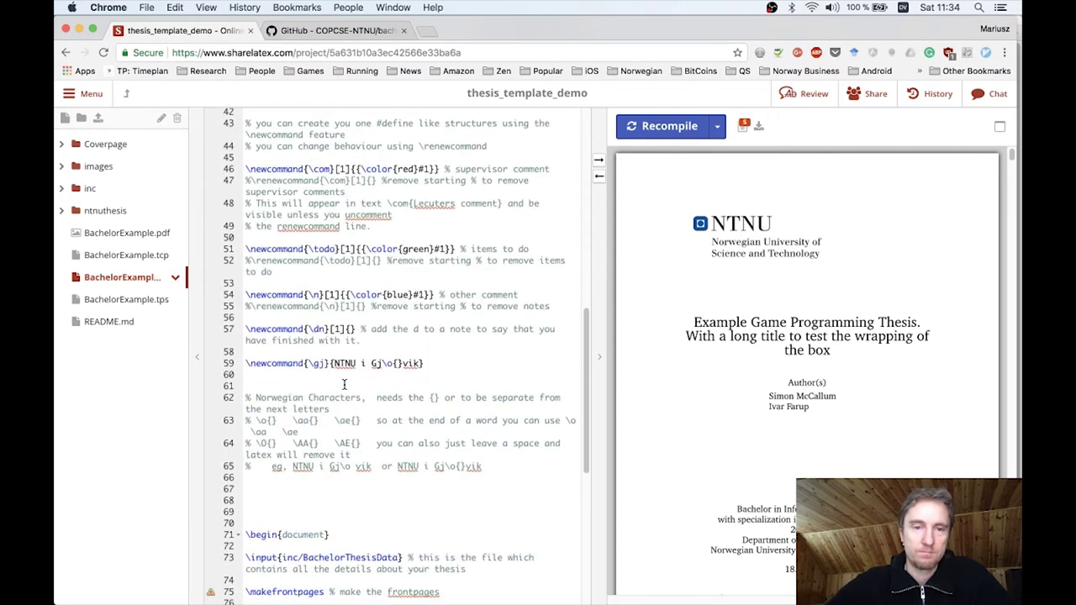
pyautogui.scroll(12, 344, 385)
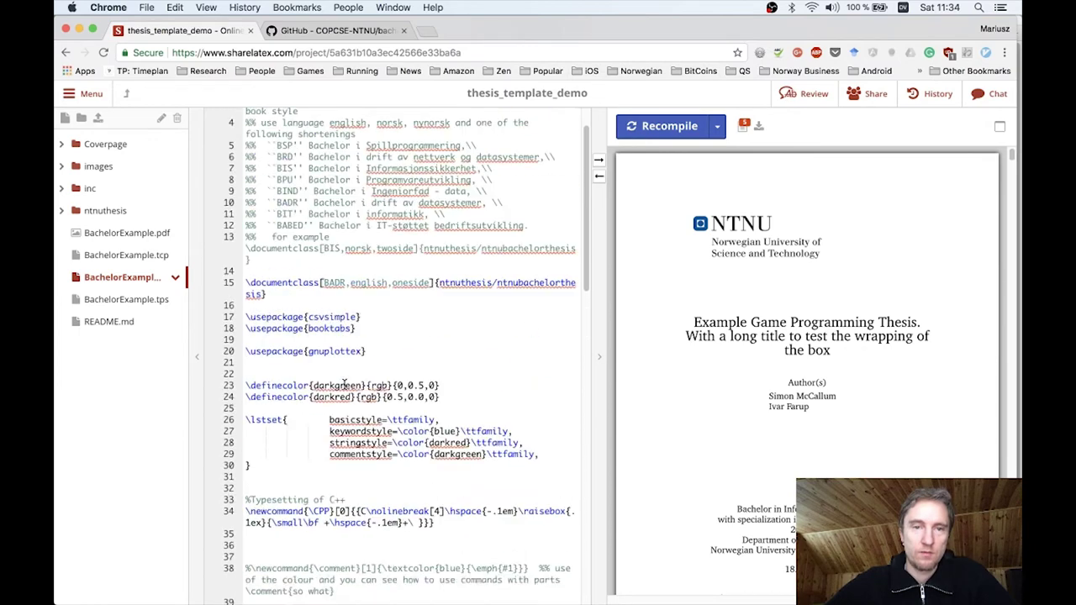
pyautogui.scroll(1, 344, 384)
pyautogui.scroll(1, 344, 384)
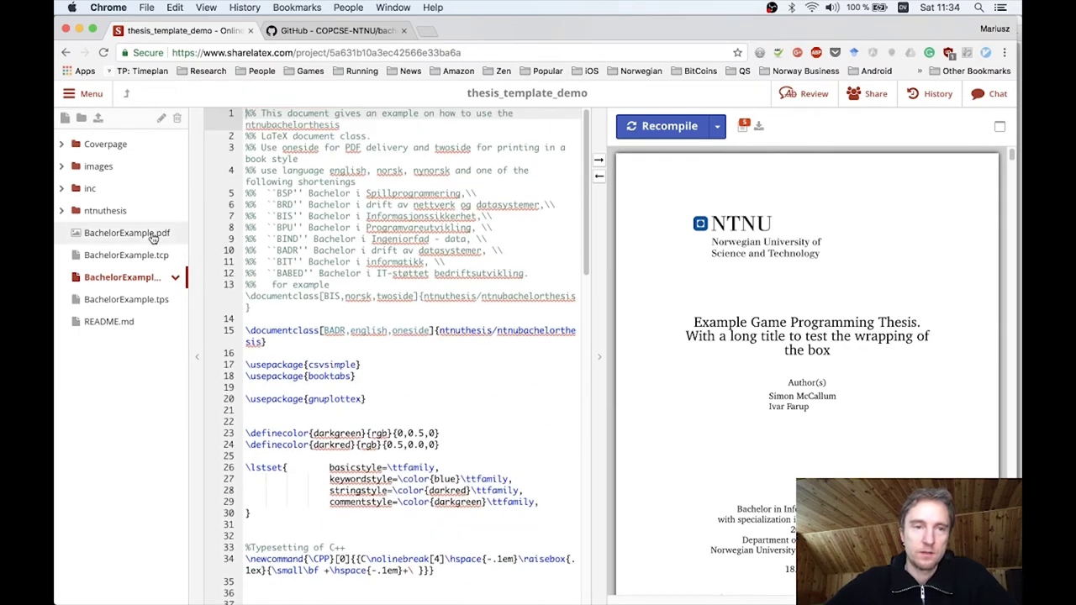
# - Open preface.tex from the inc folder and locate the matching Preface page in the compiled PDF
pyautogui.click(61, 190)
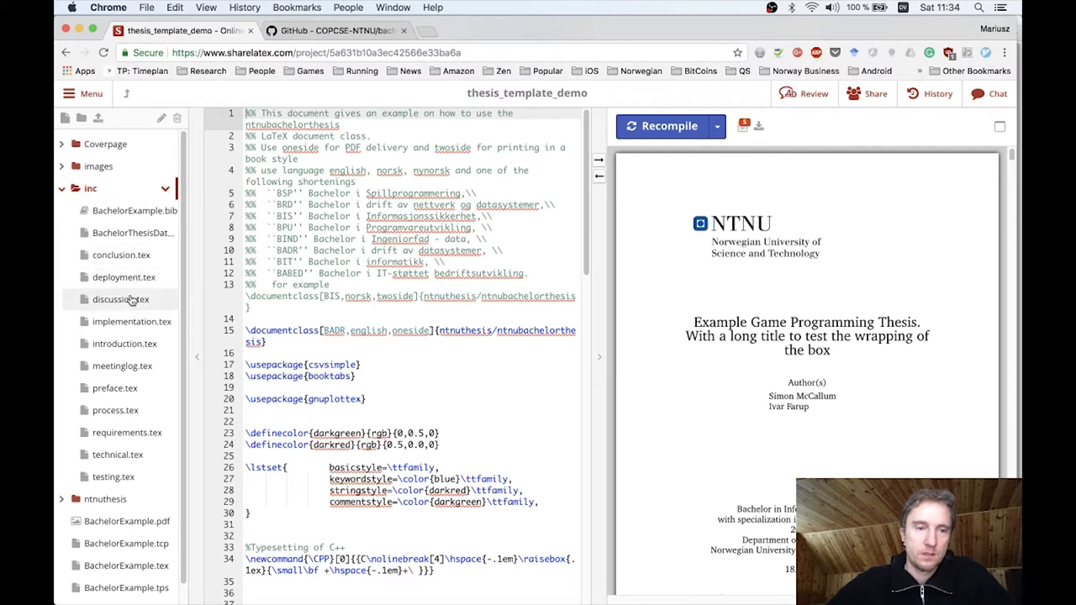
pyautogui.click(126, 391)
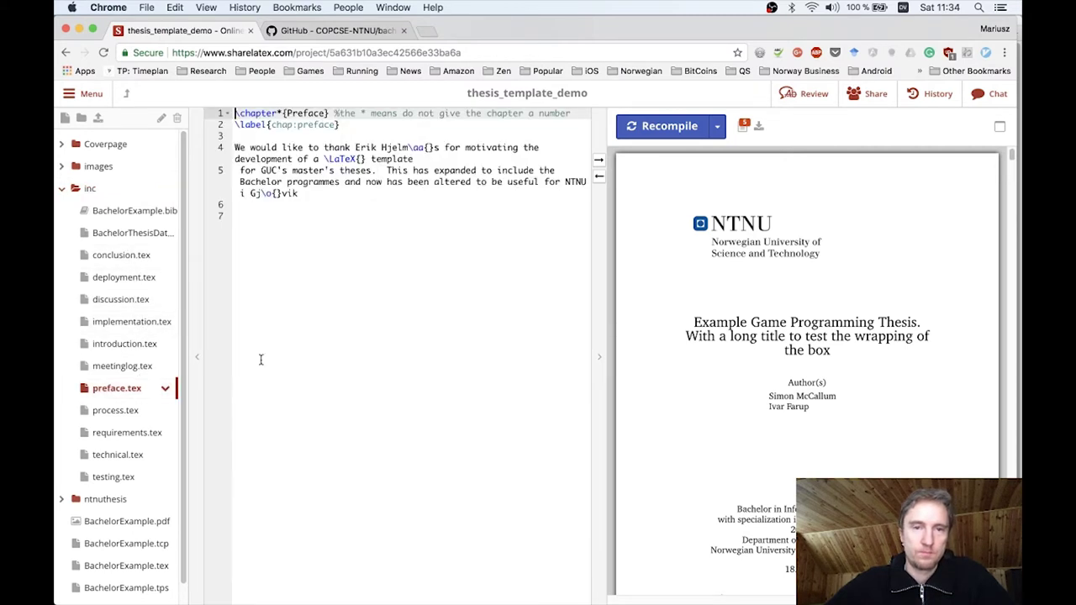
pyautogui.scroll(-10, 754, 470)
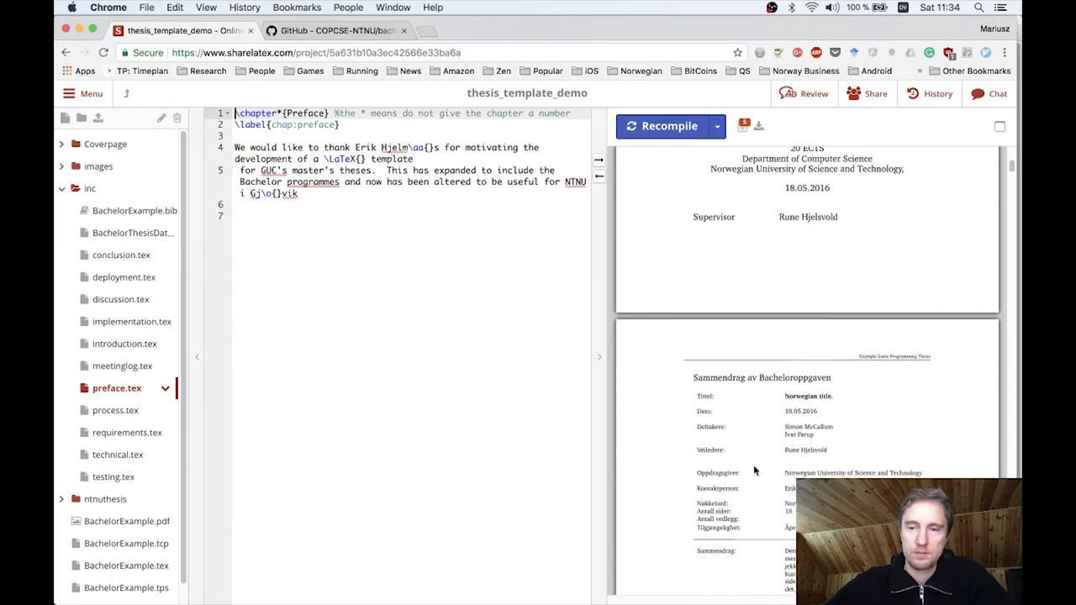
pyautogui.scroll(-15, 754, 471)
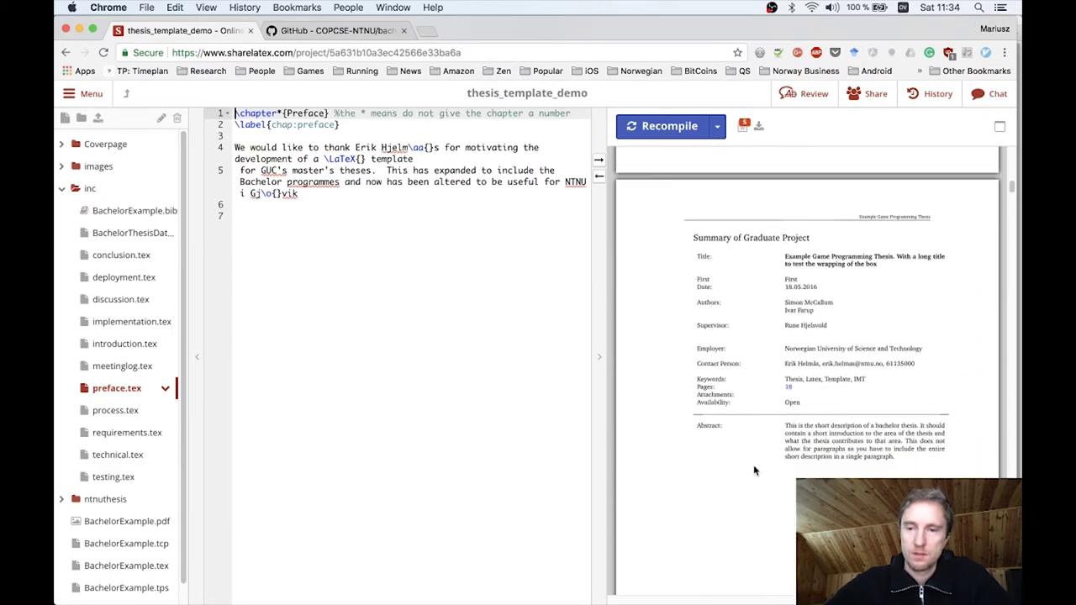
pyautogui.scroll(-2, 754, 471)
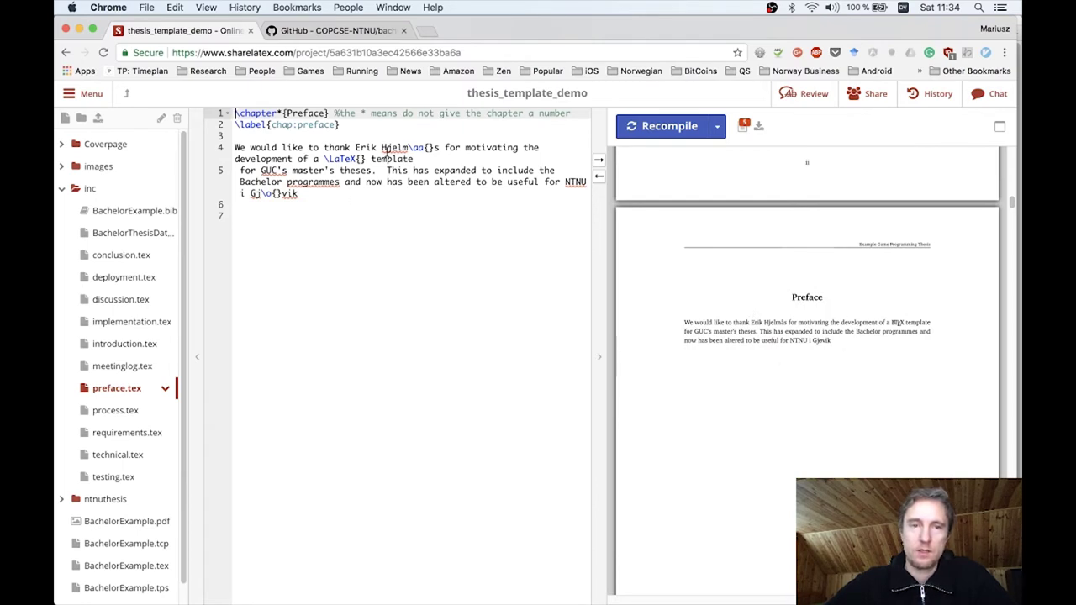
# - Replace the thanked person's name in the preface with a different first name, recompile the PDF and dismiss the Auto Compile notice
pyautogui.moveTo(354, 148); pyautogui.dragTo(405, 148)
pyautogui.write('Simon')
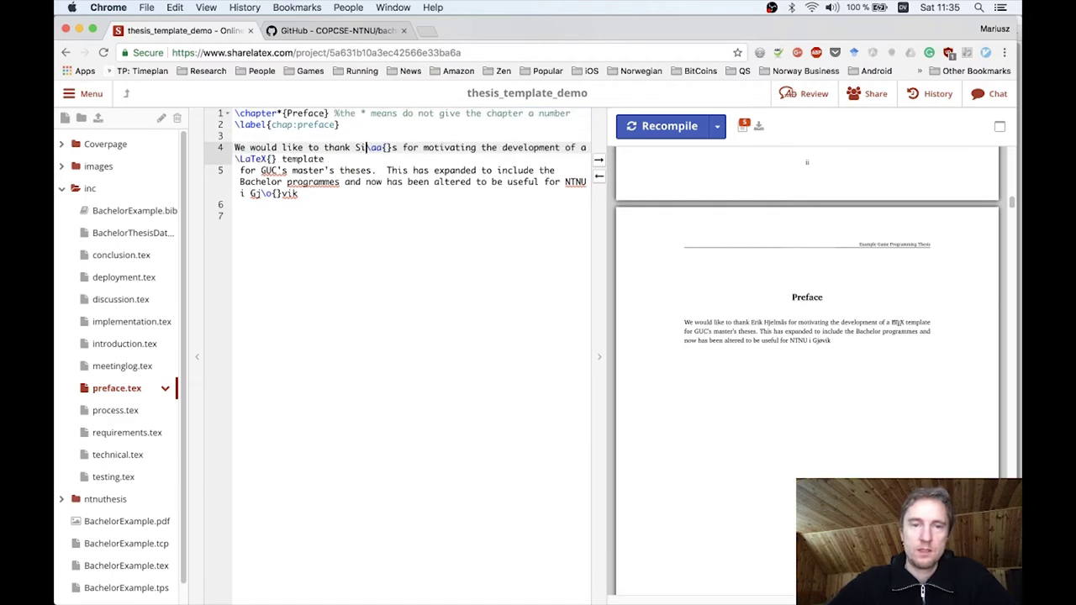
pyautogui.click(672, 126)
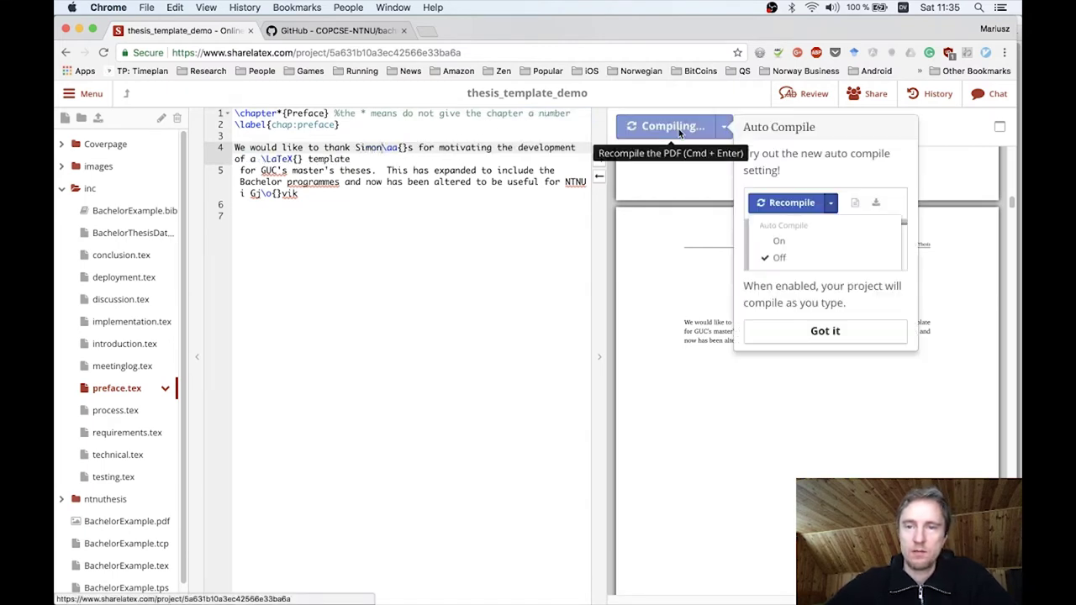
pyautogui.click(830, 342)
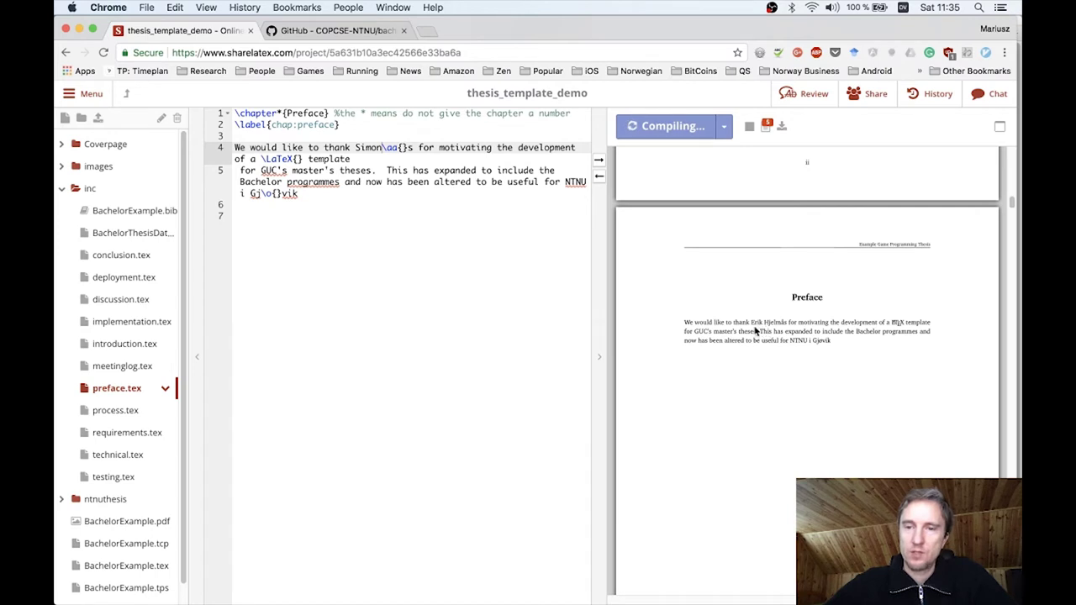
pyautogui.moveTo(751, 321); pyautogui.dragTo(788, 320)
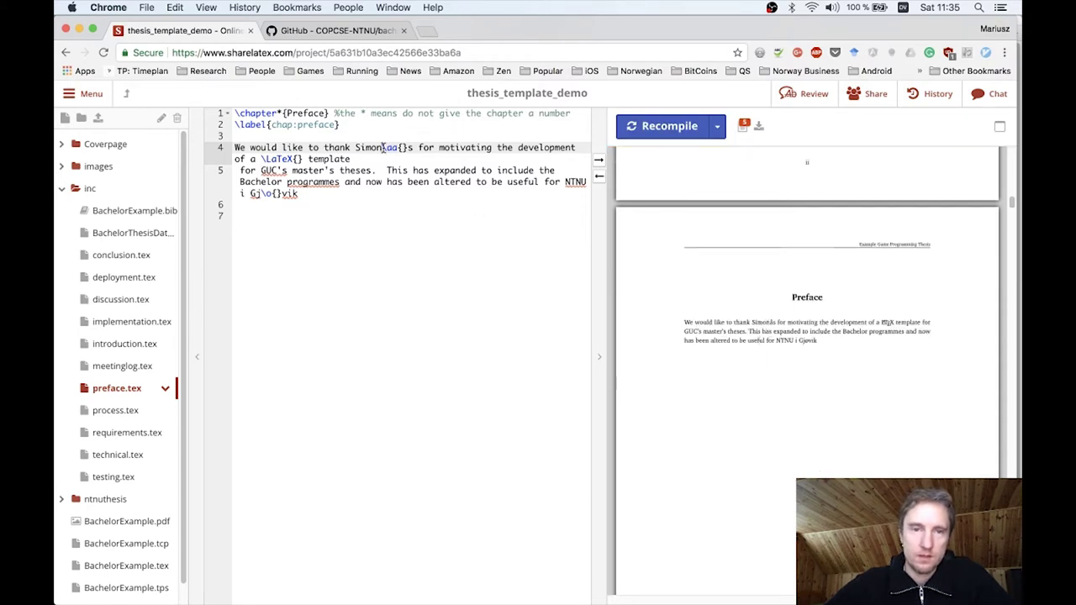
# - Delete the leftover \aa{}s after the new name in the preface and recompile the PDF
pyautogui.moveTo(383, 148); pyautogui.dragTo(413, 147)
pyautogui.press('BackSpace')
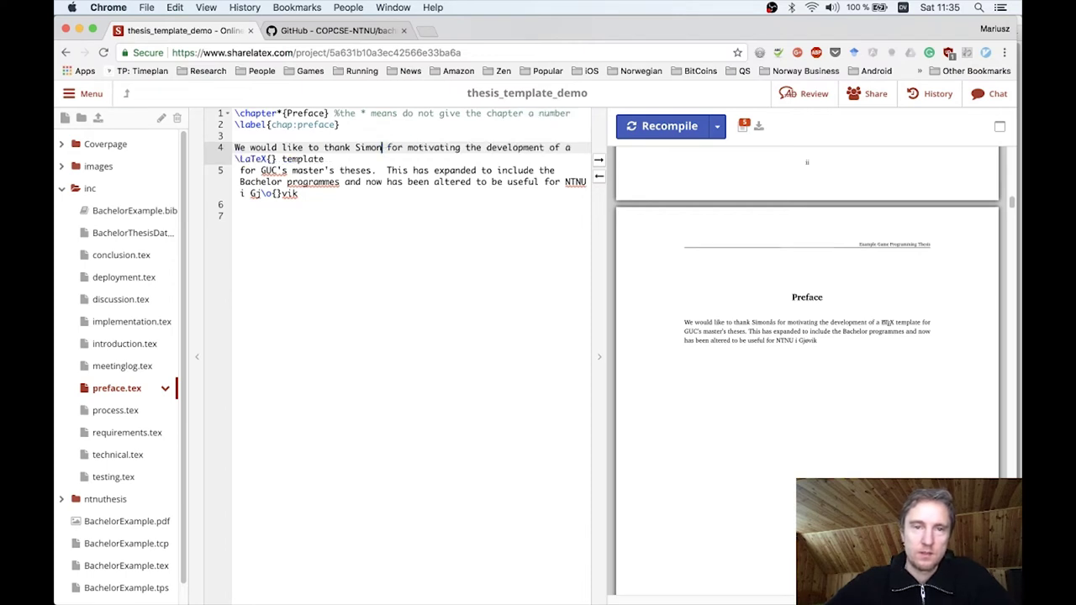
pyautogui.click(716, 126)
pyautogui.click(653, 173)
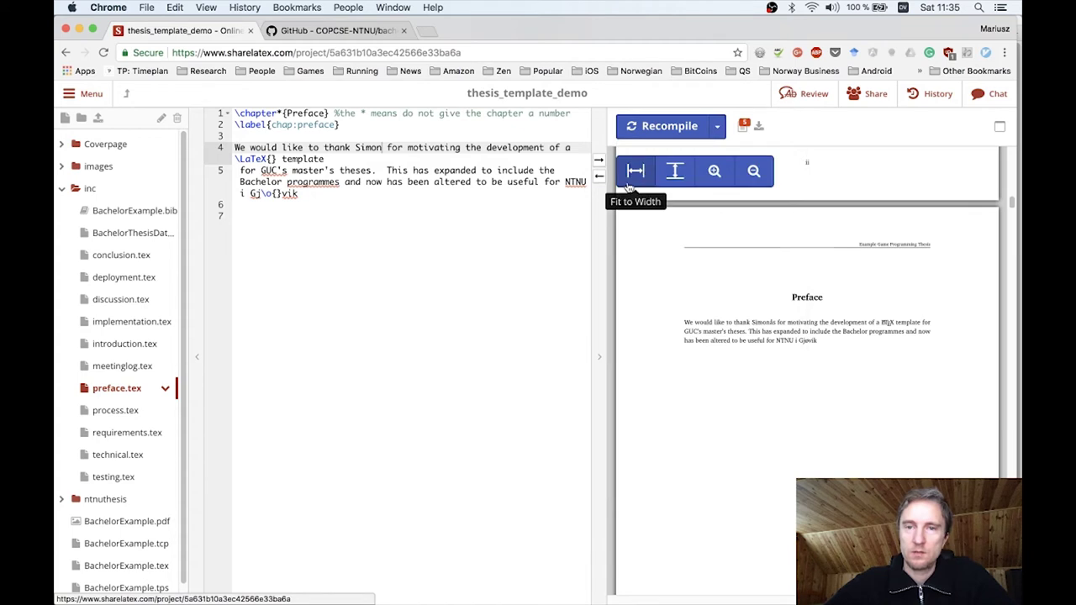
pyautogui.click(668, 126)
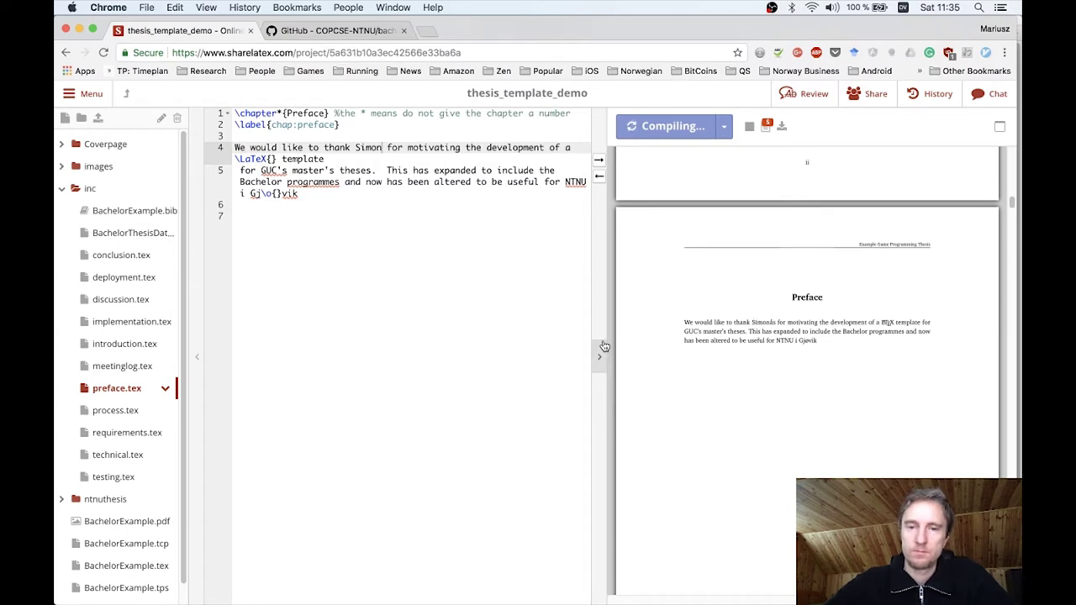
# - Enlarge the PDF preview and check the edited name in the compiled preface
pyautogui.moveTo(602, 348); pyautogui.dragTo(343, 344)
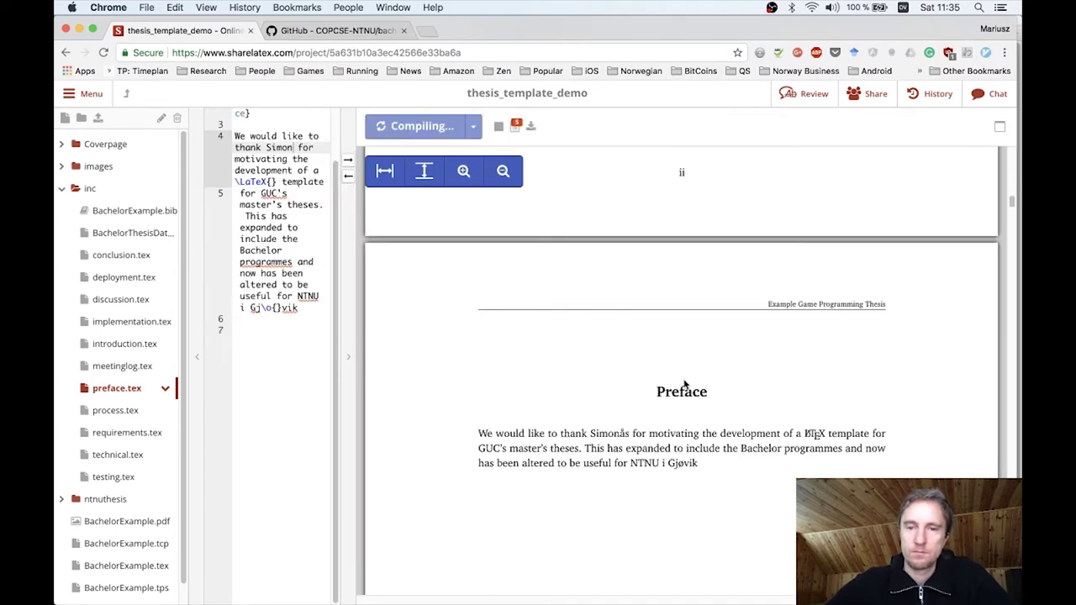
pyautogui.scroll(-3, 685, 384)
pyautogui.press('super+equal')
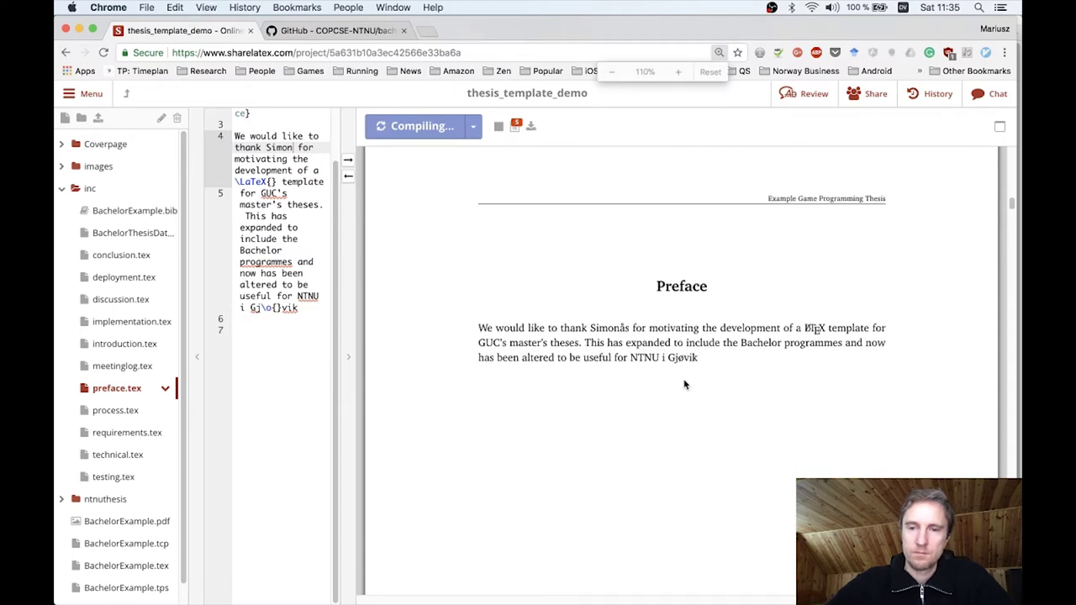
pyautogui.press('super+minus')
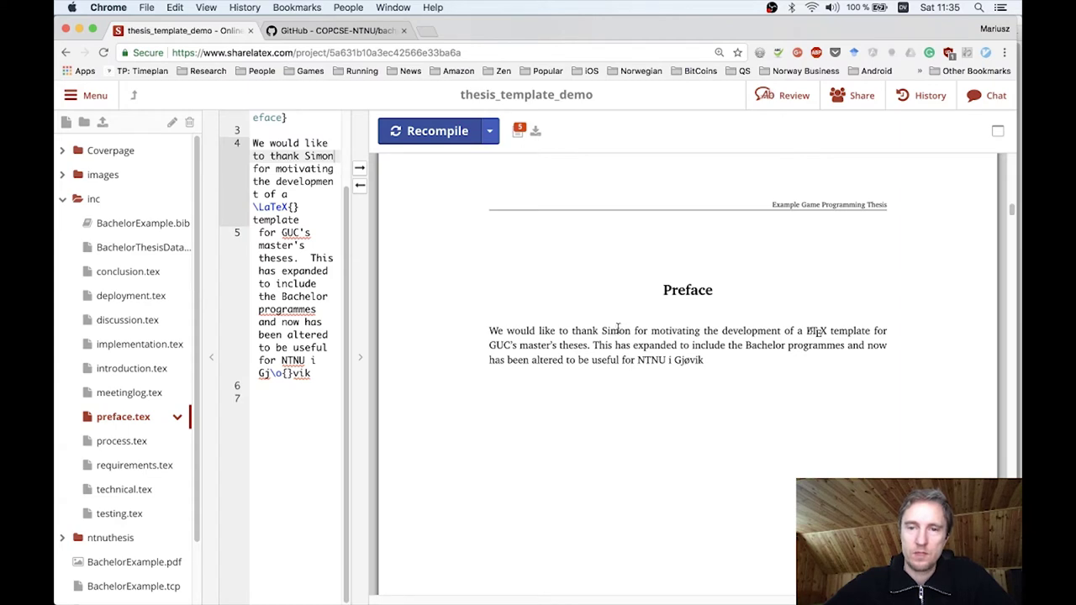
pyautogui.moveTo(597, 330); pyautogui.dragTo(646, 331)
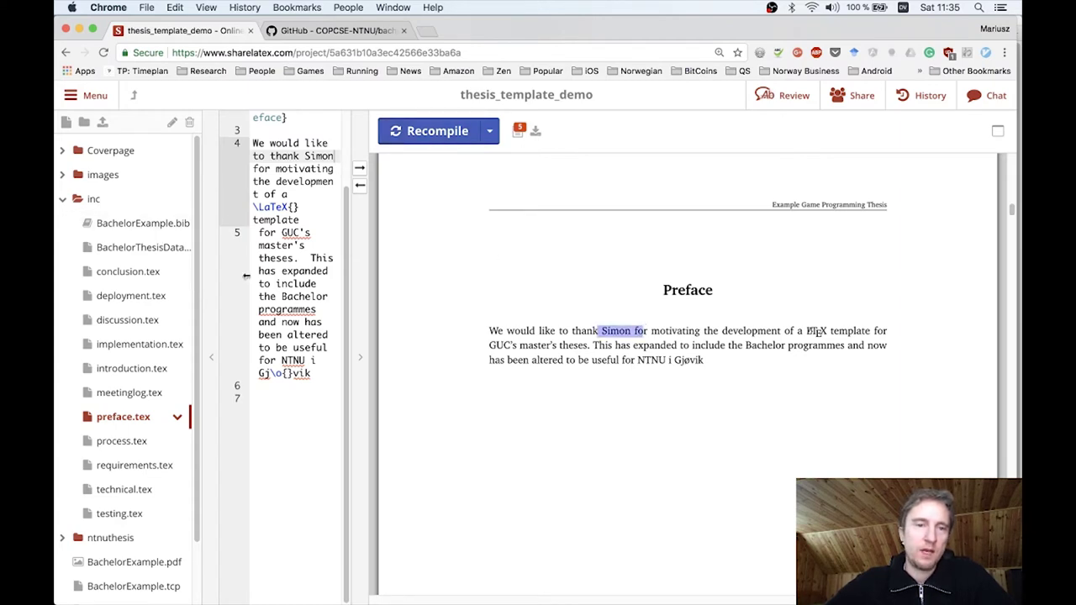
# - Widen the source editor again and return the PDF preview to the title page
pyautogui.scroll(1, 352, 382)
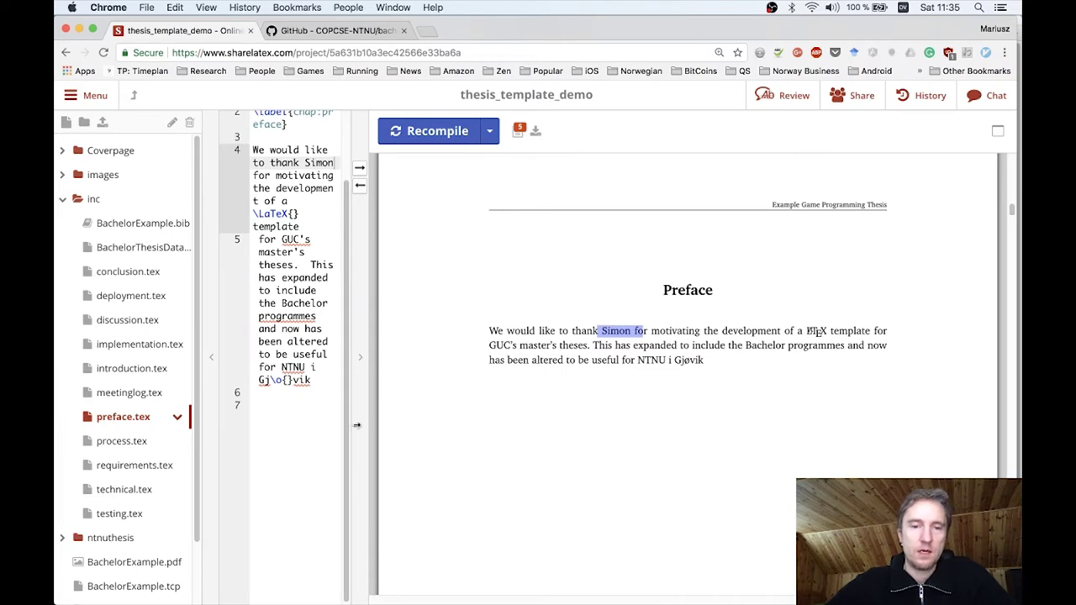
pyautogui.moveTo(357, 426); pyautogui.dragTo(622, 420)
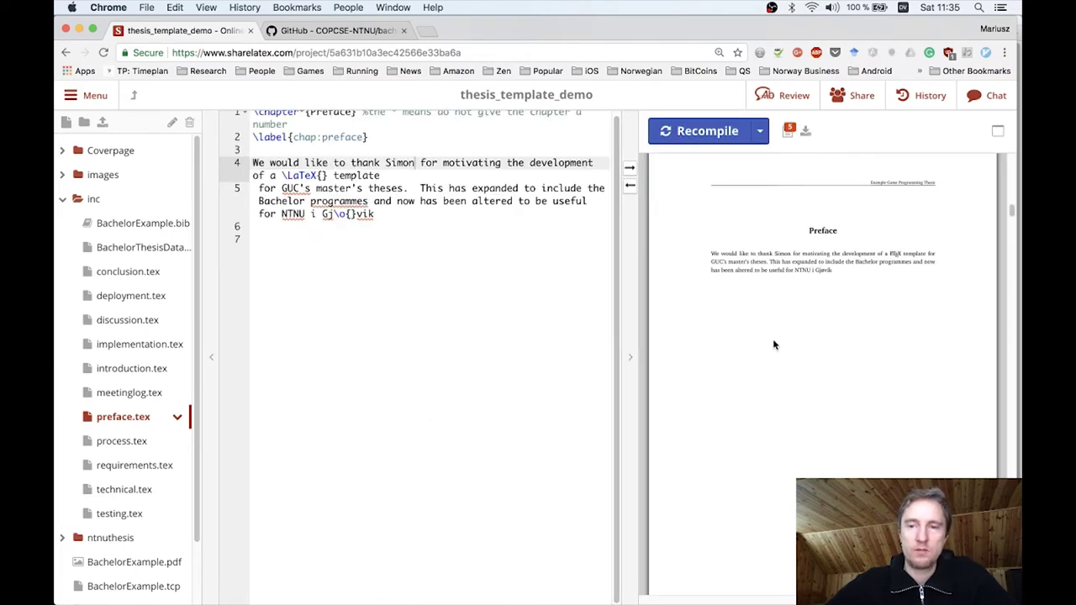
pyautogui.scroll(10, 763, 317)
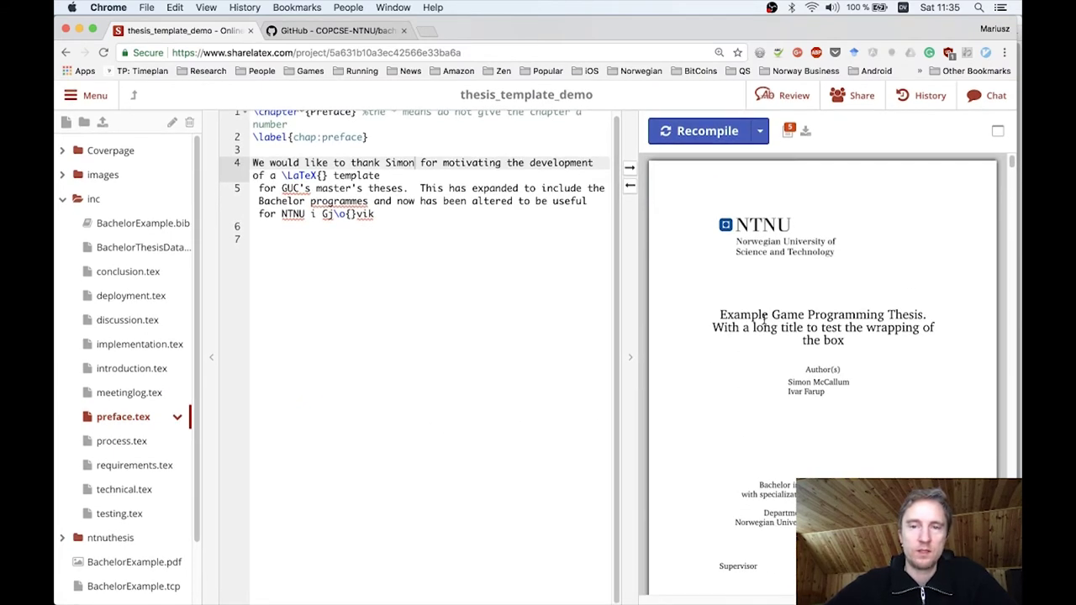
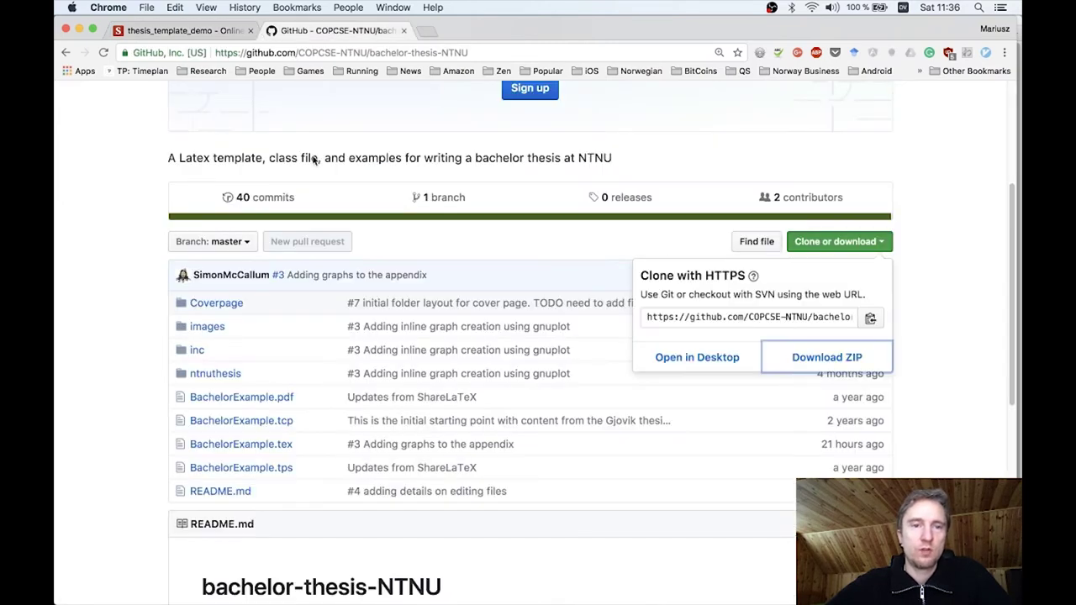
# - Review the bachelor-thesis-NTNU repository page on GitHub and its ZIP download option, and return to the ShareLaTeX project
pyautogui.scroll(1, 523, 217)
pyautogui.scroll(5, 524, 217)
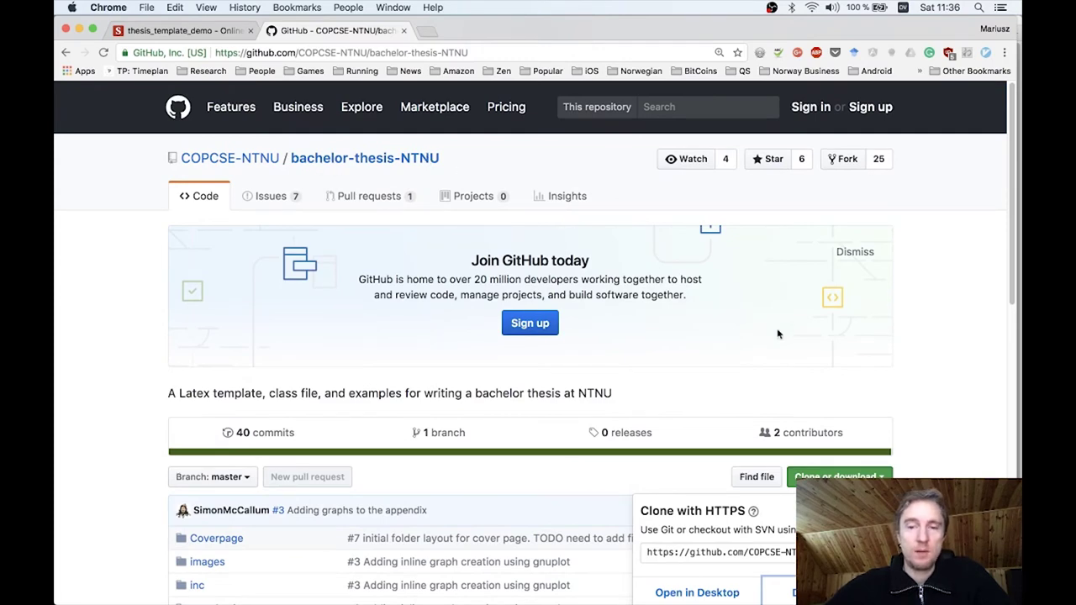
pyautogui.scroll(-5, 829, 442)
pyautogui.click(828, 407)
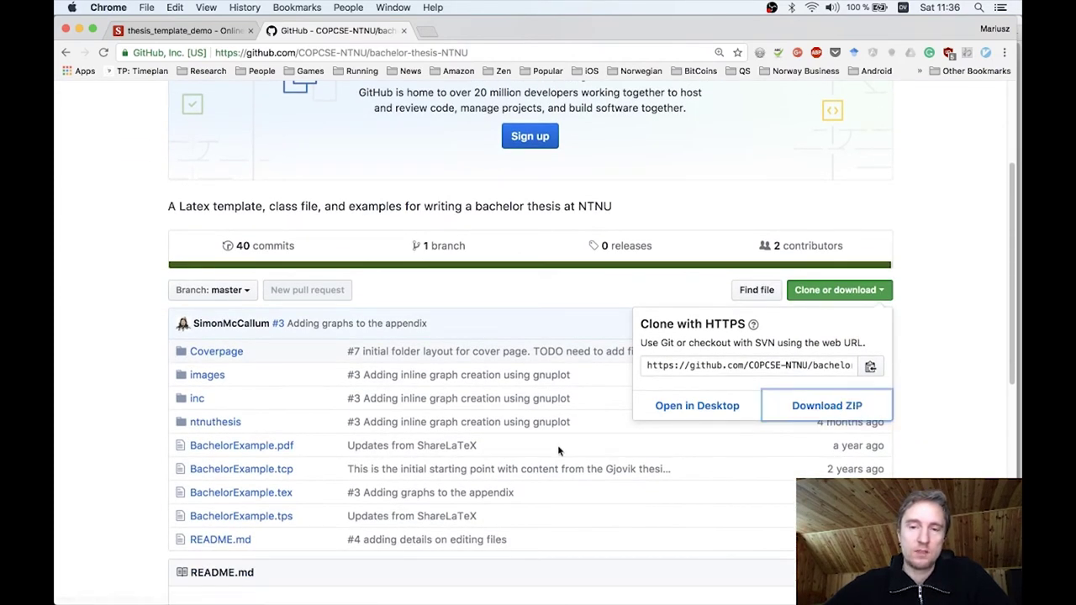
pyautogui.click(238, 31)
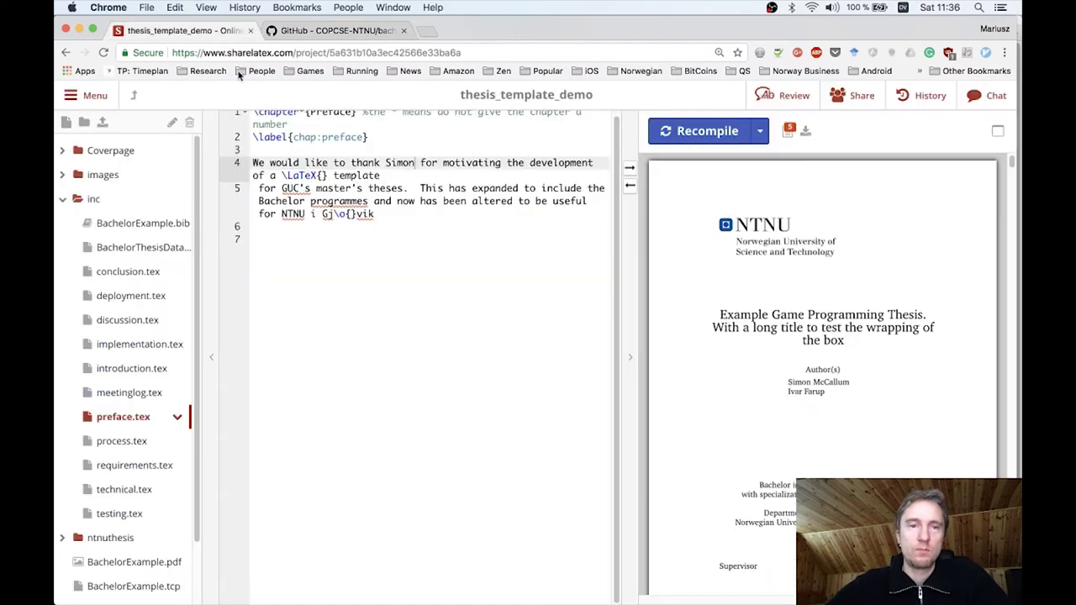
# - Go back to the project list and delete the thesis_template_demo project
pyautogui.click(133, 95)
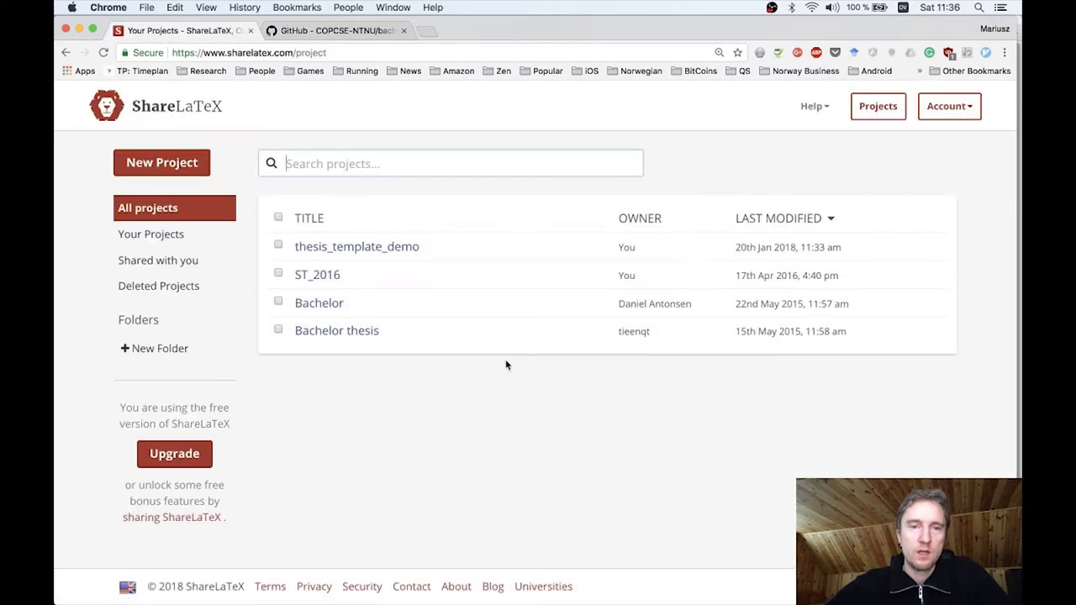
pyautogui.click(274, 245)
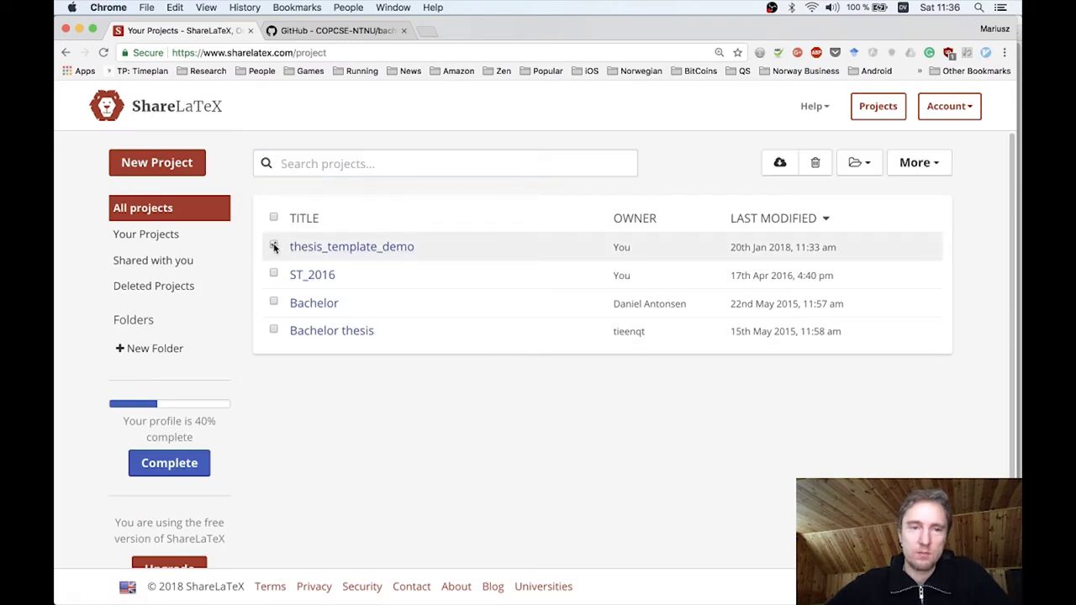
pyautogui.click(815, 162)
pyautogui.click(724, 262)
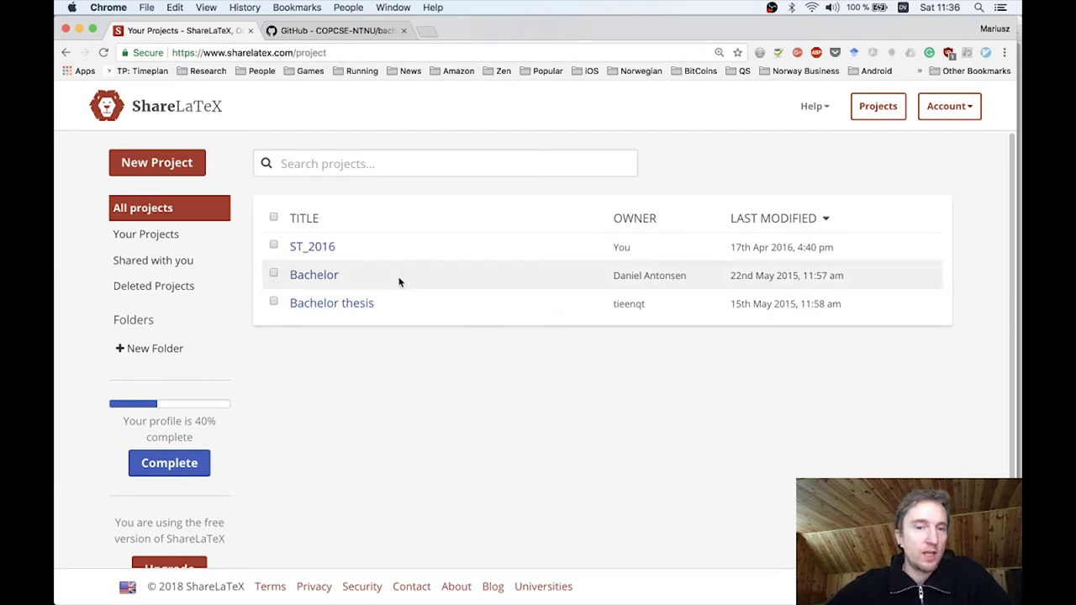
# - Check the Import from GitHub option for new projects and close it without importing
pyautogui.click(173, 167)
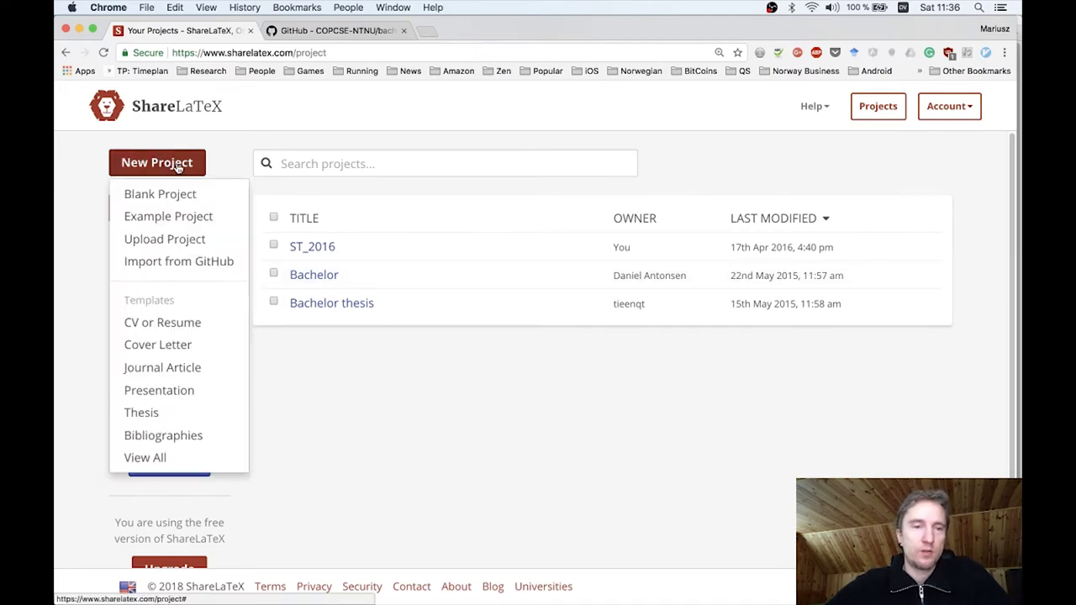
pyautogui.click(179, 267)
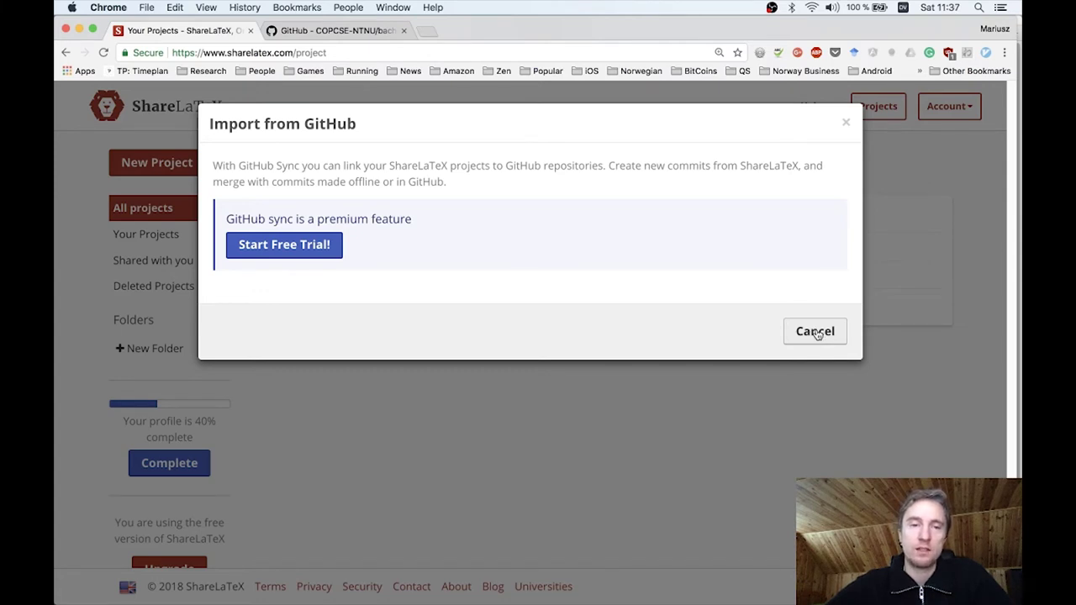
pyautogui.click(815, 331)
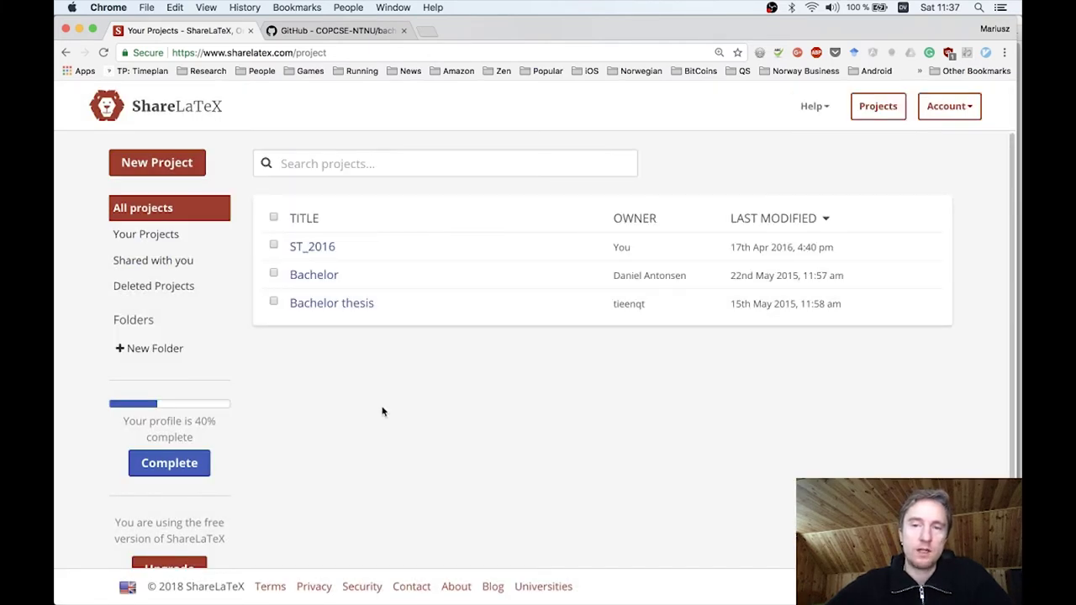
# - Switch to ShareLaTeX in Safari, view the new project options of the other account, and return to Chrome
pyautogui.hotkey('ctrl', 'Up')
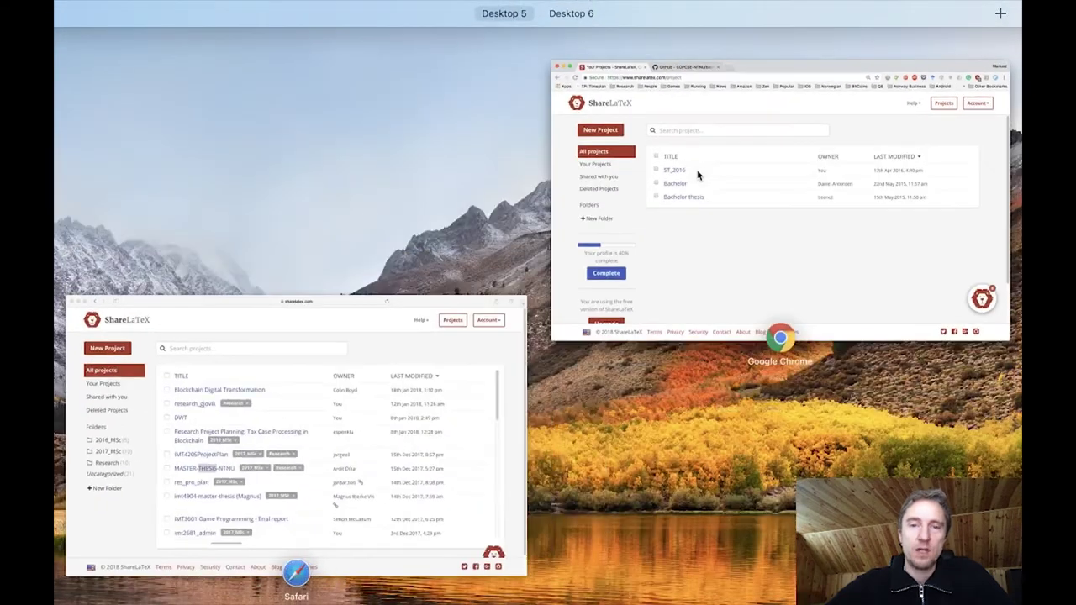
pyautogui.click(391, 384)
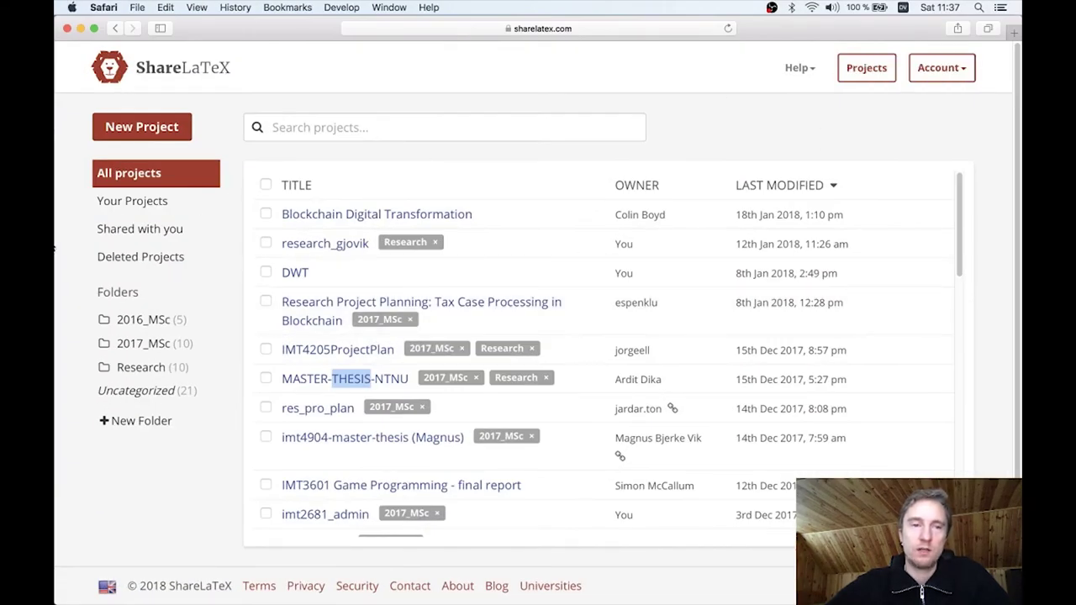
pyautogui.click(152, 130)
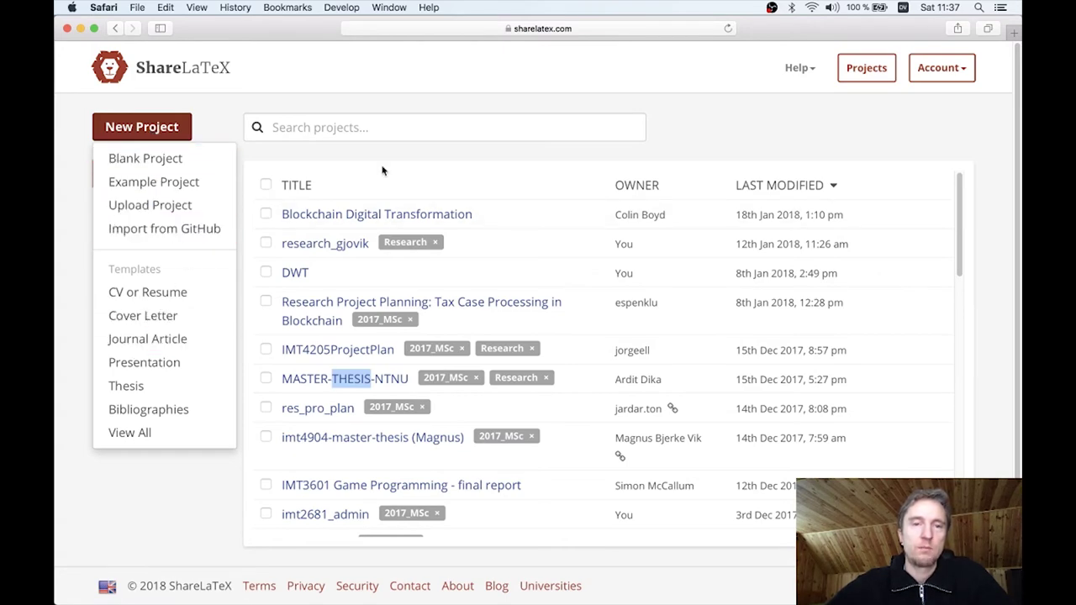
pyautogui.hotkey('ctrl', 'Up')
pyautogui.click(589, 204)
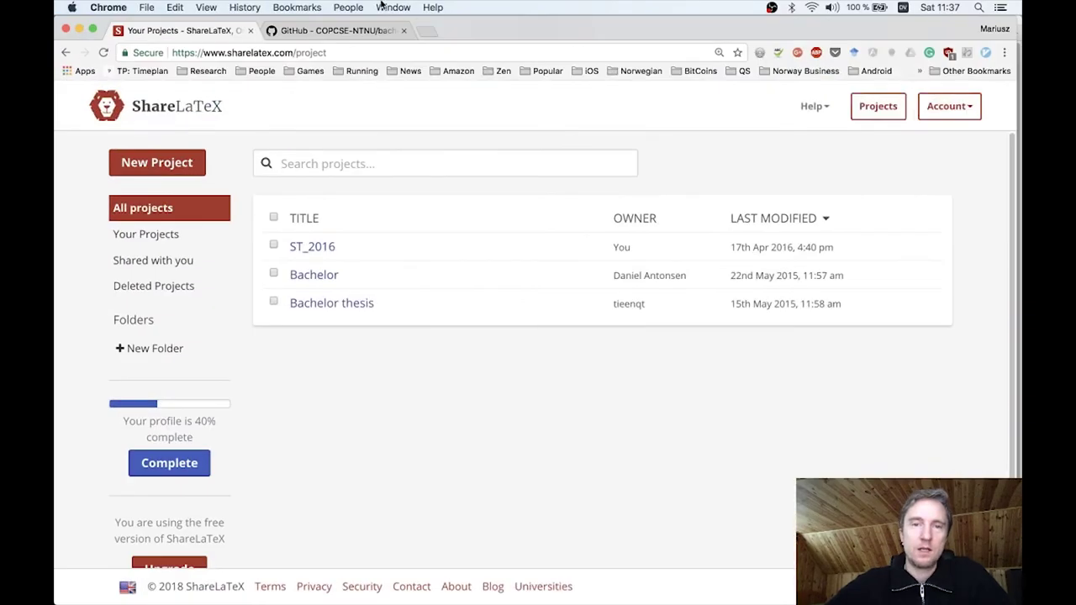
# - Return to the bachelor-thesis-NTNU repository on GitHub, close the clone options and view the repository header
pyautogui.click(330, 32)
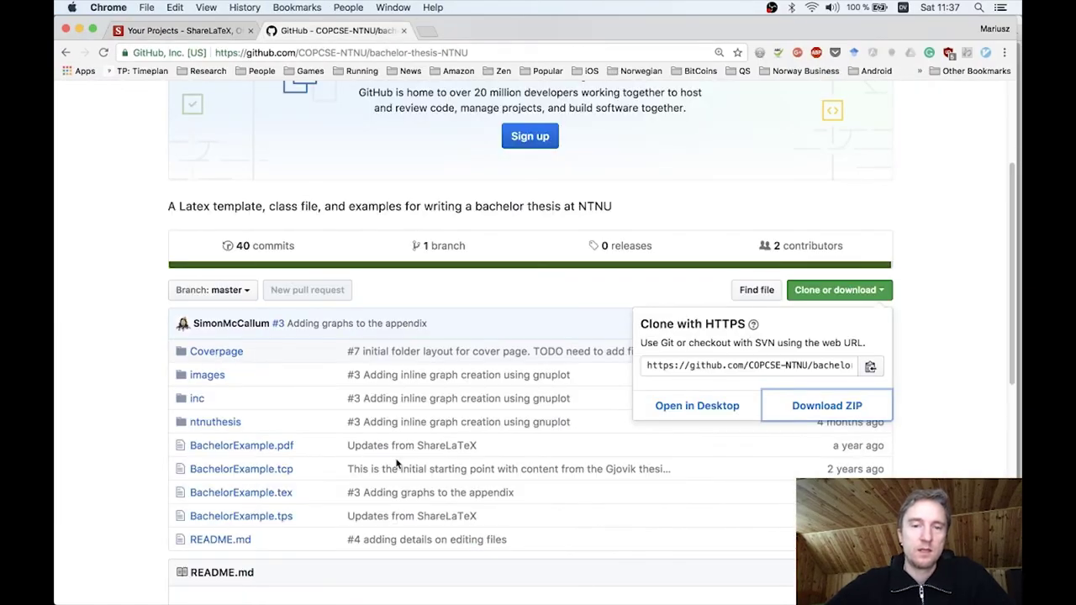
pyautogui.click(946, 341)
pyautogui.scroll(5, 510, 320)
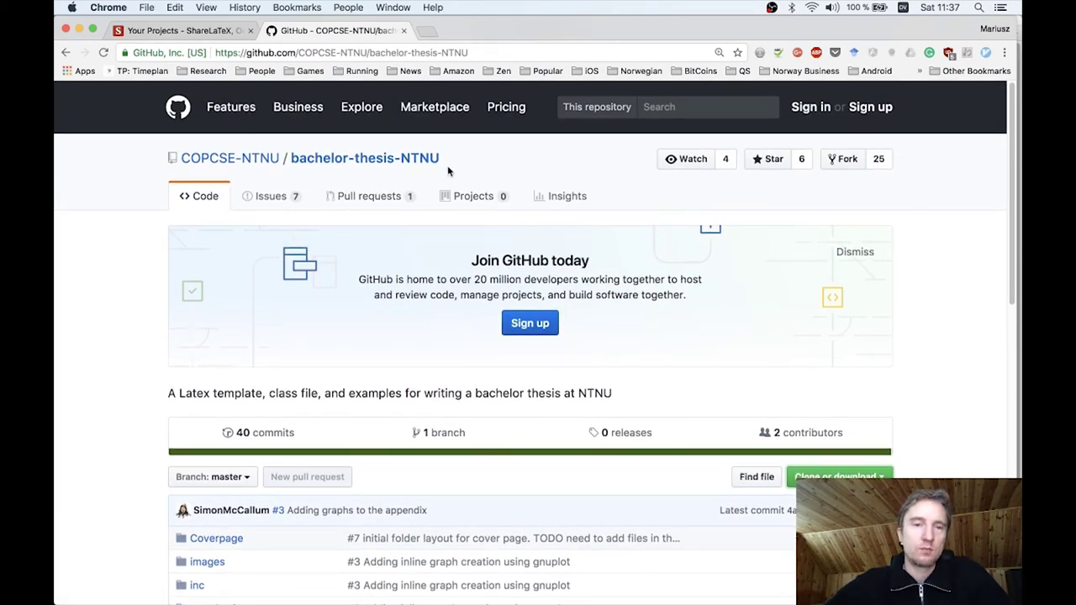
# - Try to fork the bachelor-thesis-NTNU repository on GitHub and return to the repository page
pyautogui.click(842, 161)
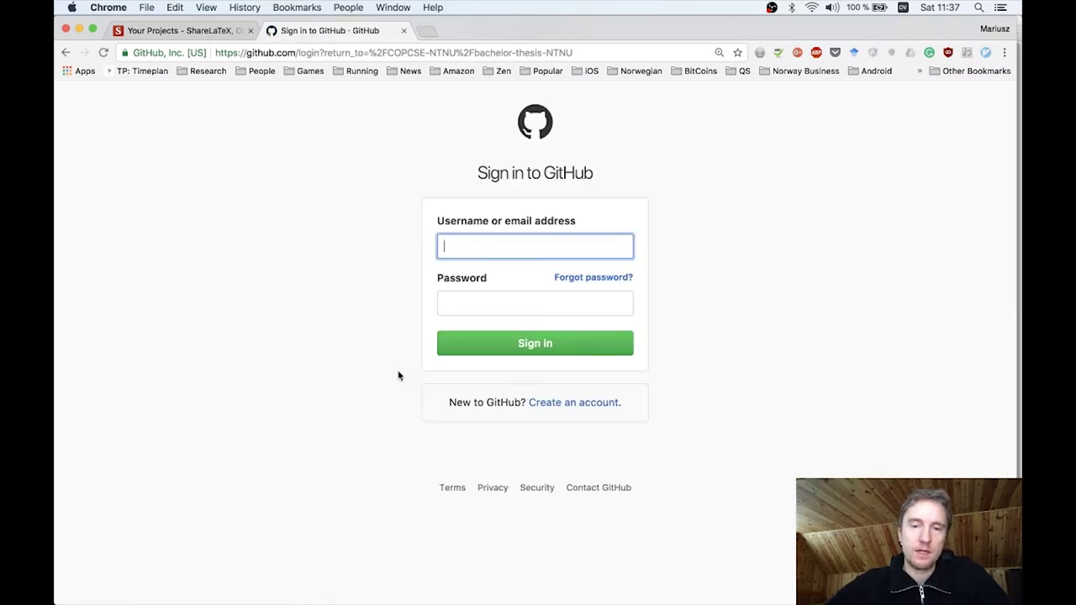
pyautogui.click(66, 52)
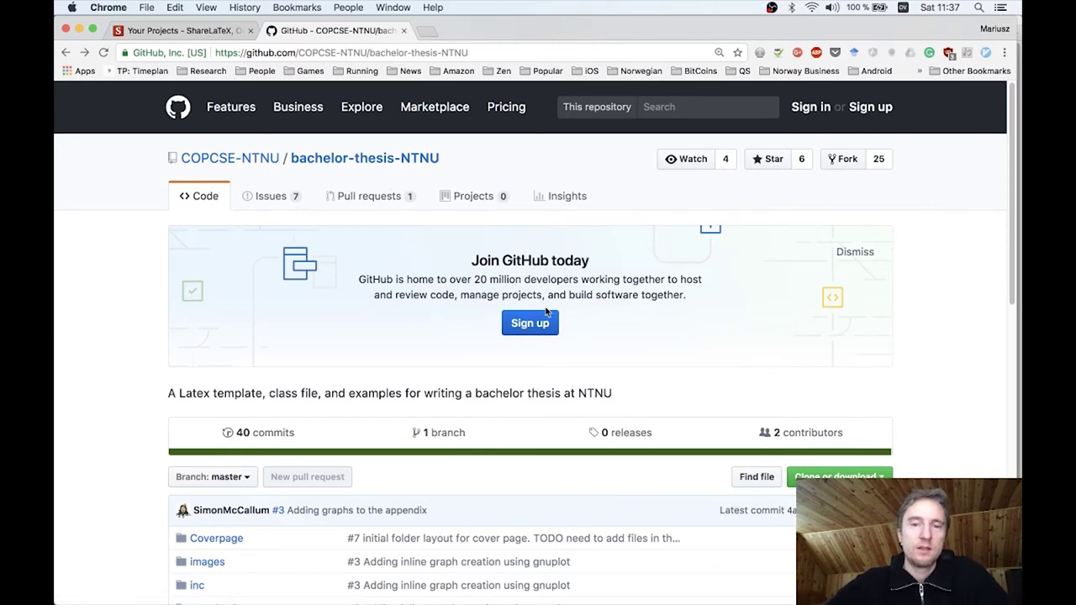
# - Switch to ShareLaTeX in Safari, find the GitHub repositories matching "thes", and import COPCSE-NTNU/bachelor-thesis-NTNU as a new project
pyautogui.hotkey('ctrl', 'Up')
pyautogui.click(171, 236)
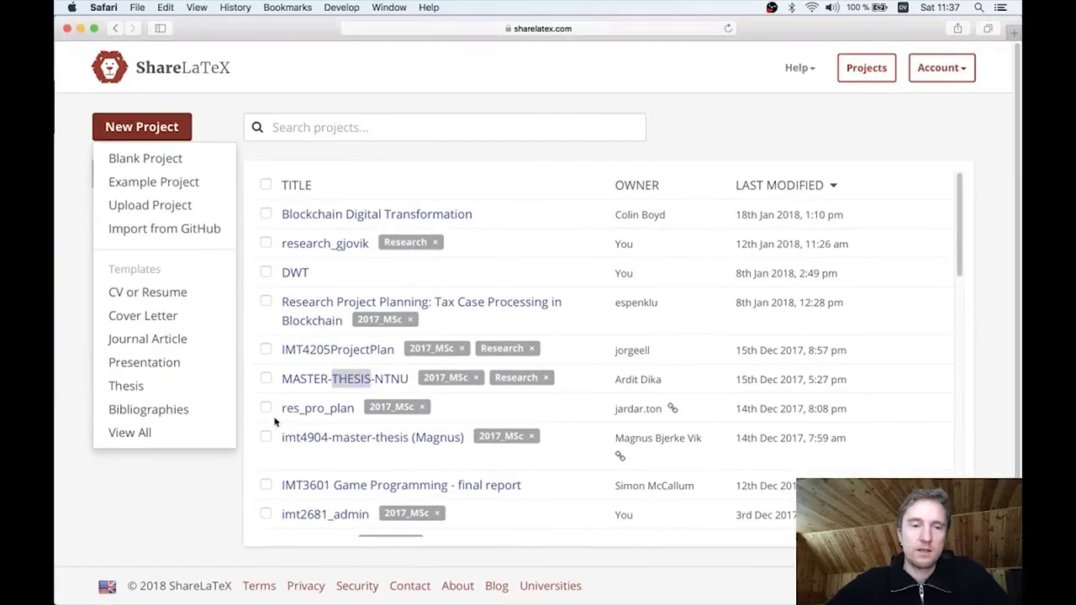
pyautogui.click(171, 231)
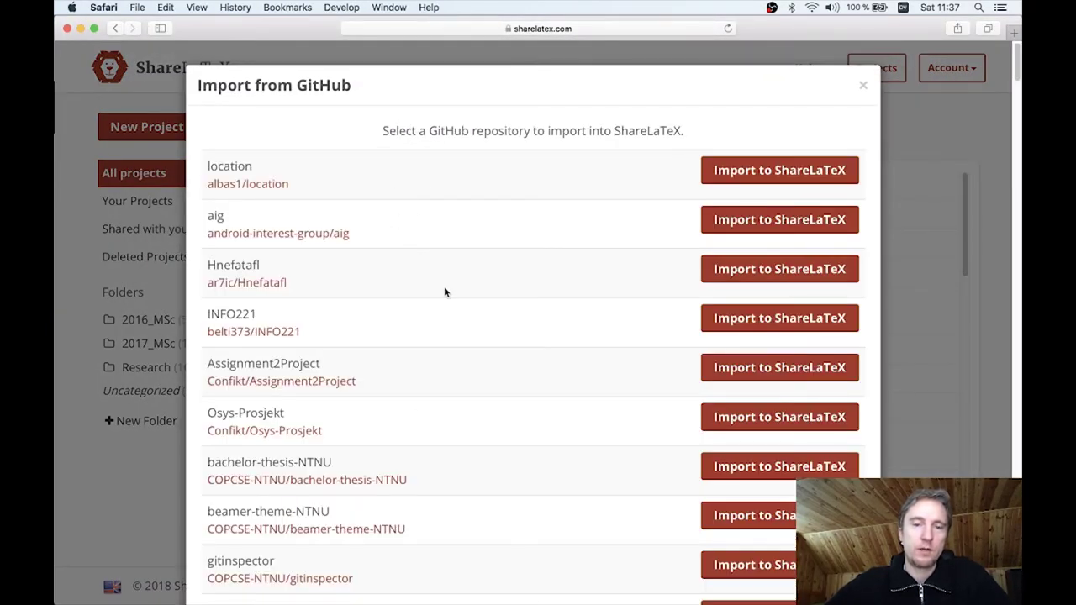
pyautogui.press('super+f')
pyautogui.write('thes')
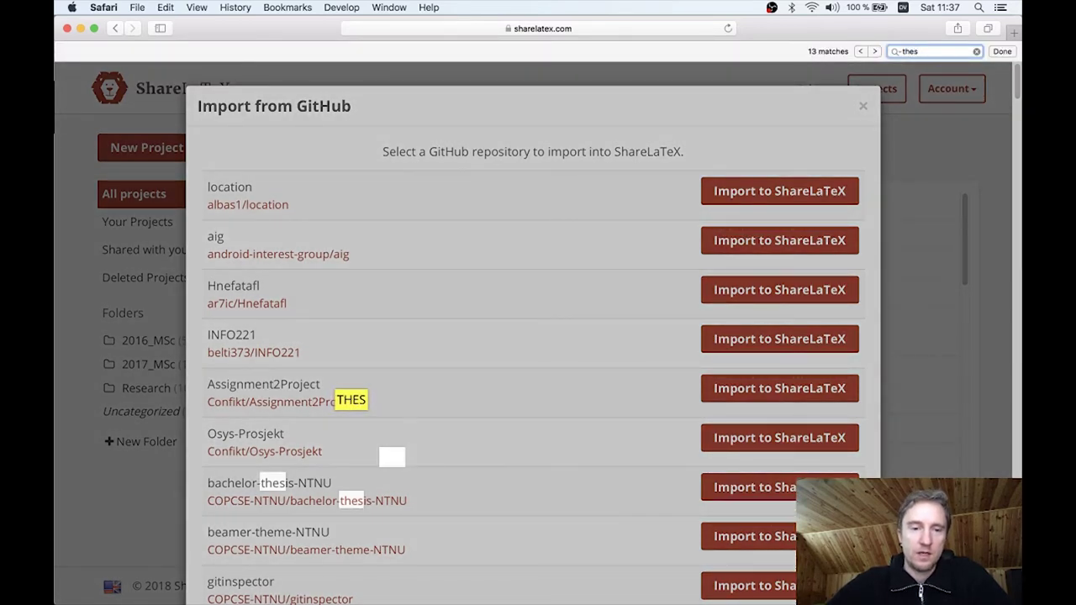
pyautogui.click(471, 488)
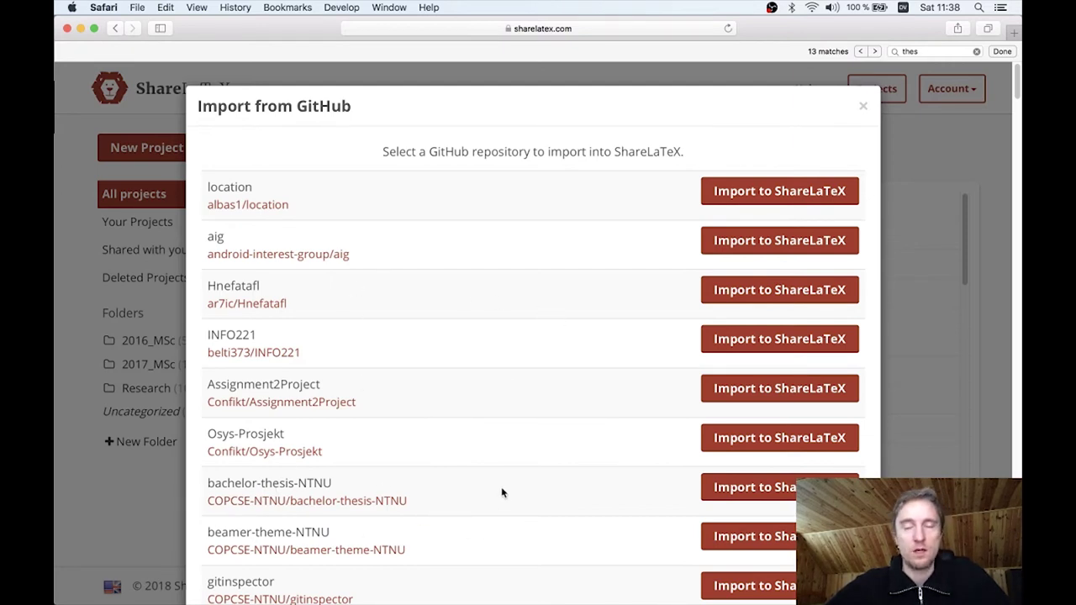
pyautogui.click(774, 493)
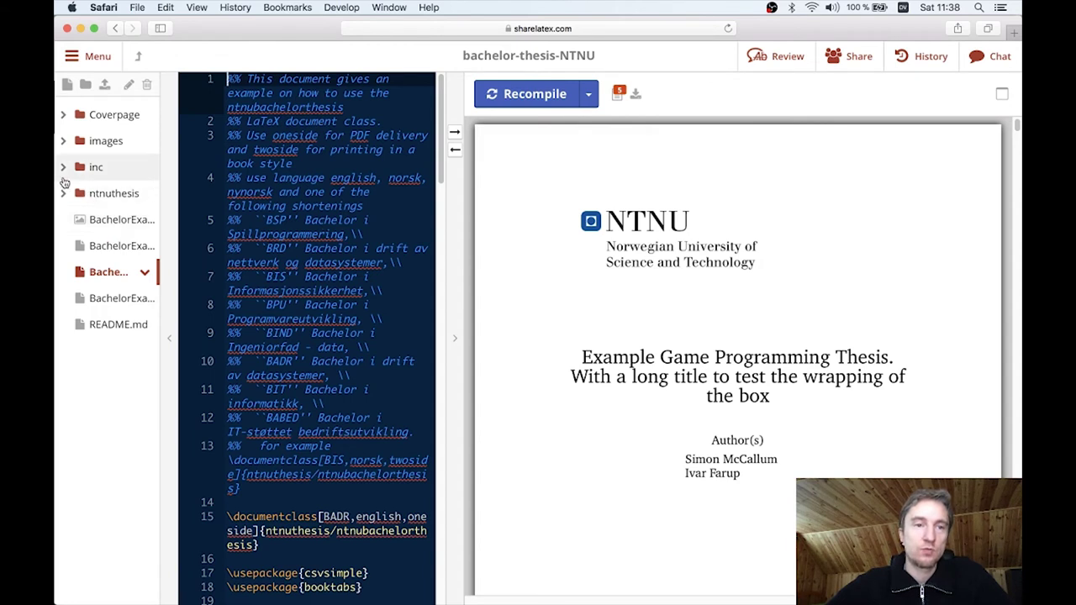
# - Open preface.tex in the inc folder and replace the thanked person's full name with another person's first name
pyautogui.click(64, 169)
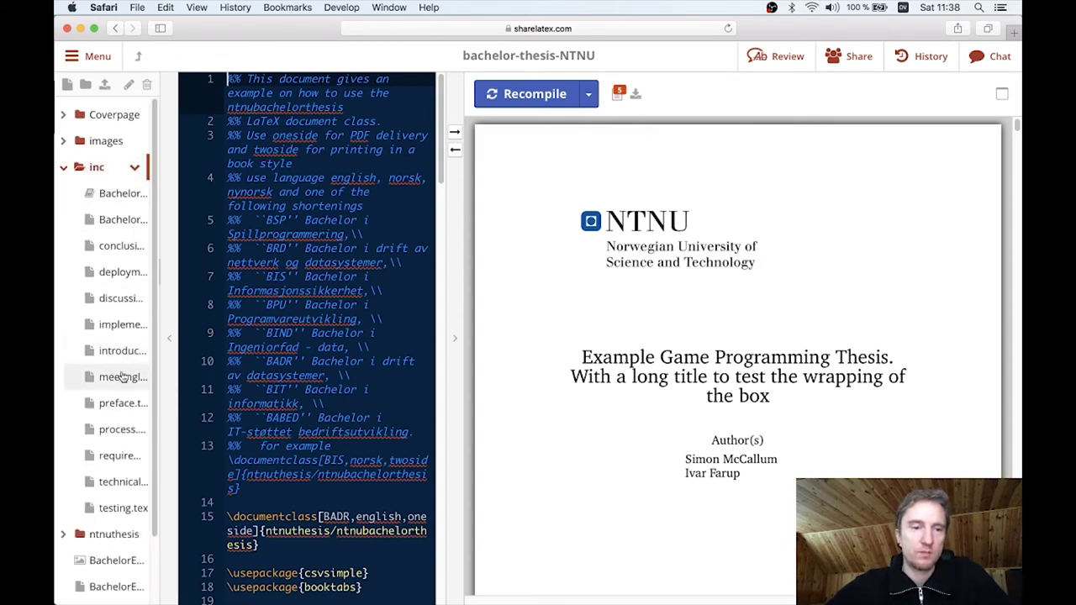
pyautogui.click(126, 404)
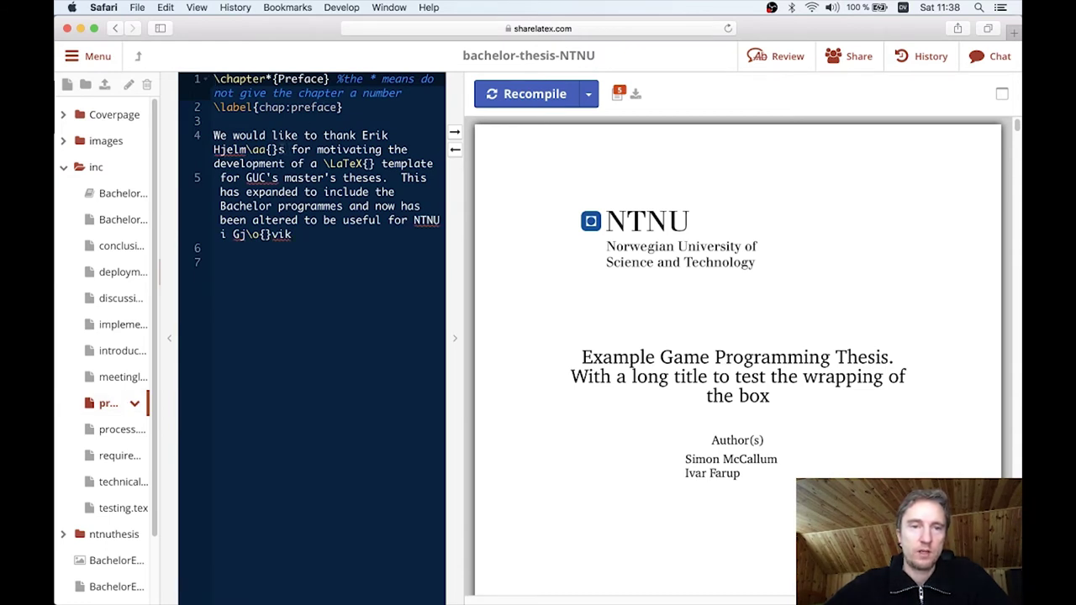
pyautogui.moveTo(284, 150); pyautogui.dragTo(361, 137)
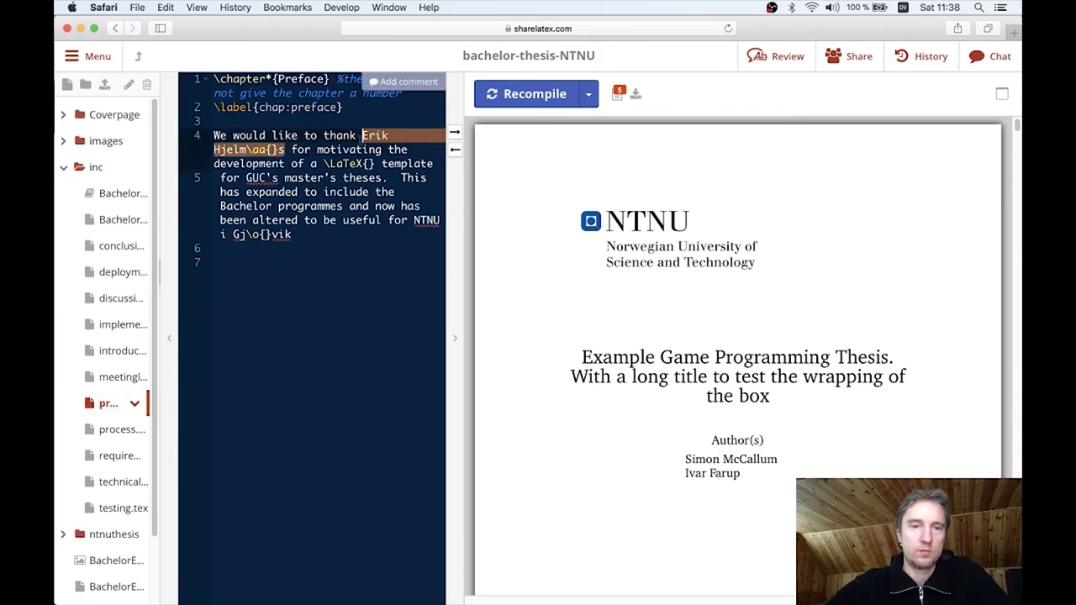
pyautogui.write('Simon')
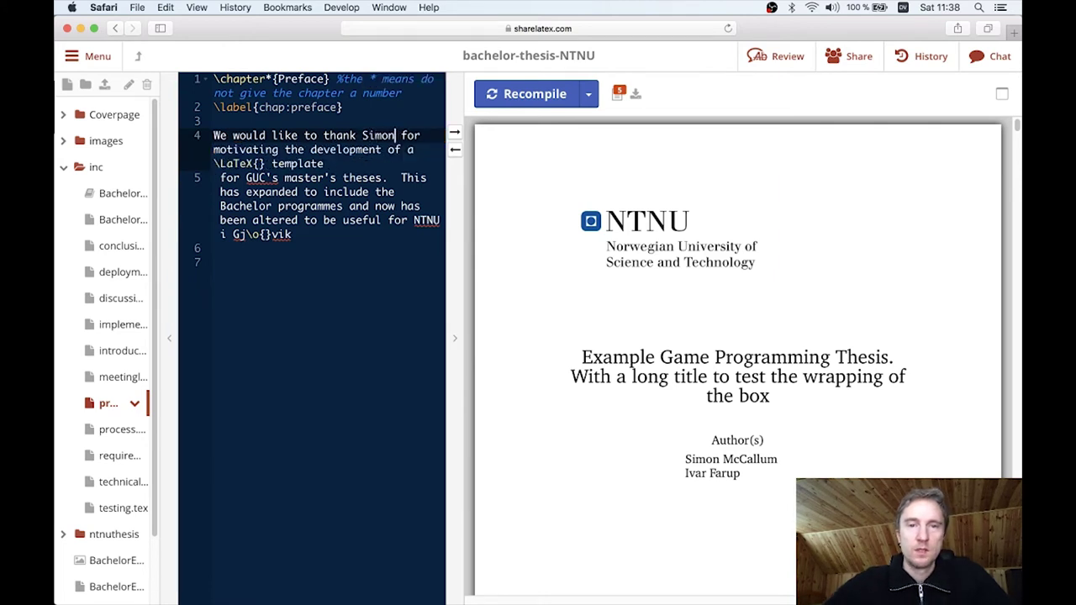
# - Recompile the thesis and check the changed name on the Preface page of the PDF
pyautogui.click(543, 94)
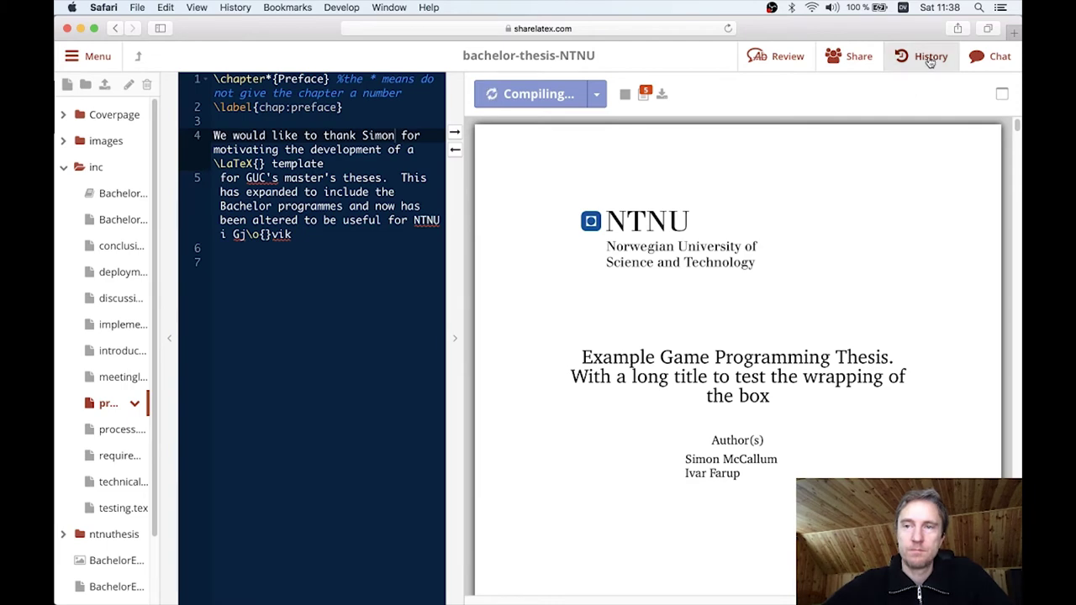
pyautogui.scroll(-15, 692, 373)
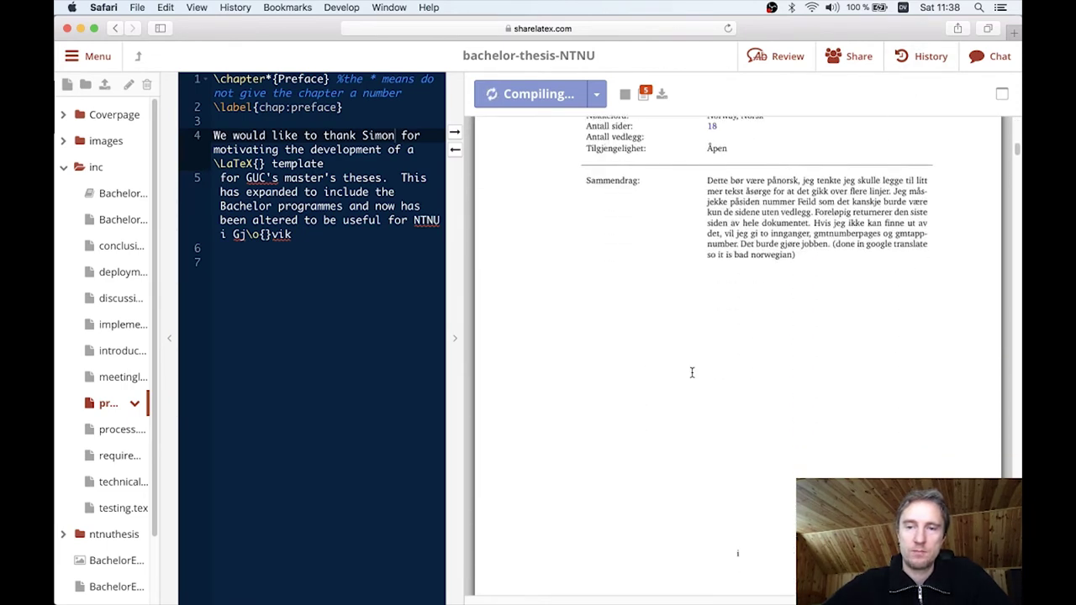
pyautogui.scroll(-15, 692, 372)
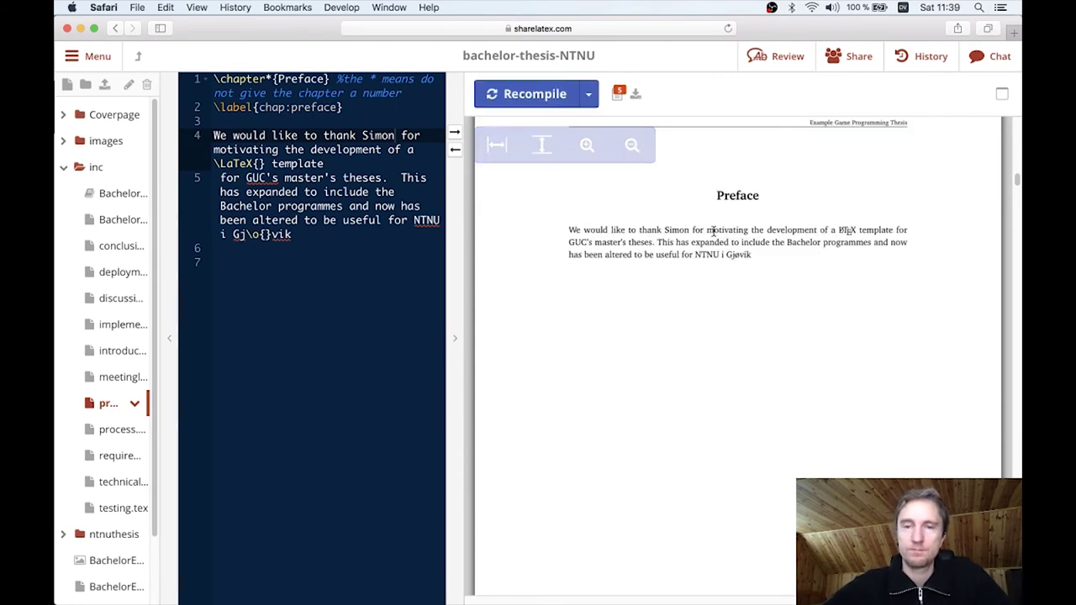
pyautogui.tripleClick(700, 233)
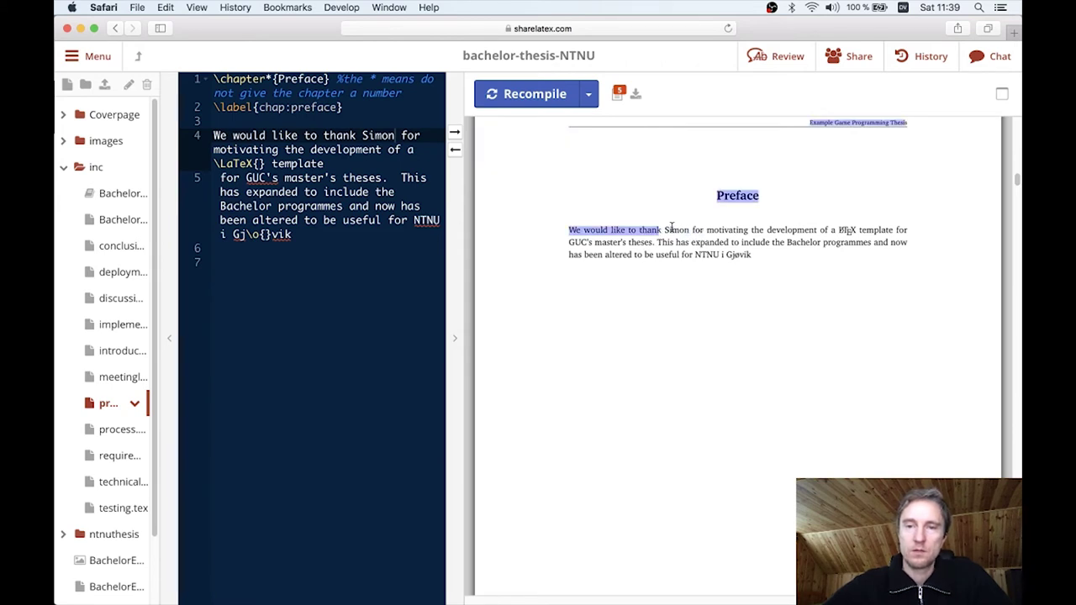
pyautogui.doubleClick(675, 230)
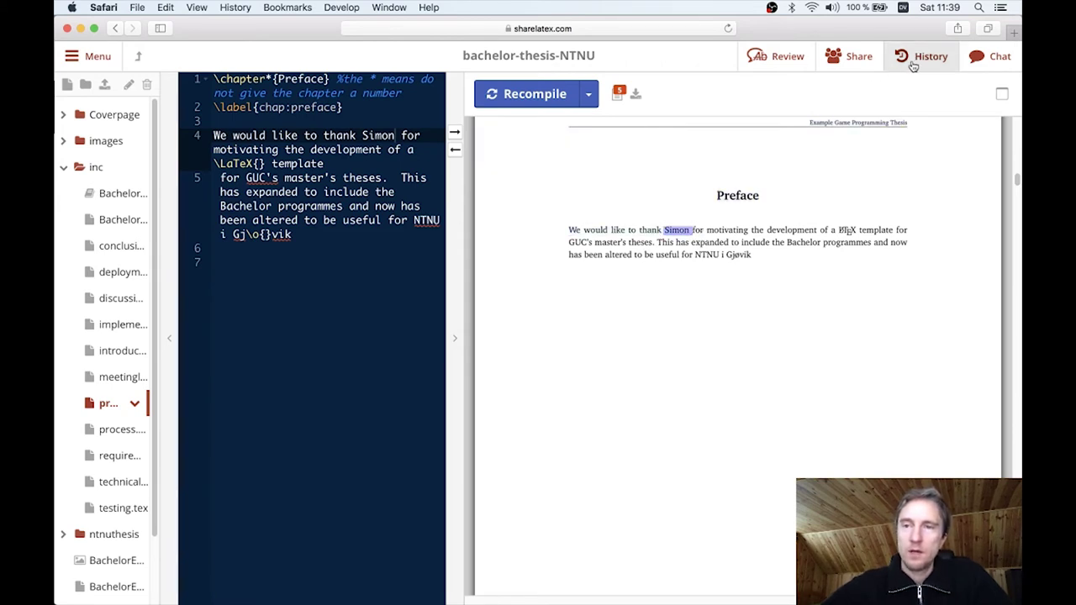
# - View the change history of preface.tex and check the project's GitHub sync options, closing them without pushing
pyautogui.click(913, 66)
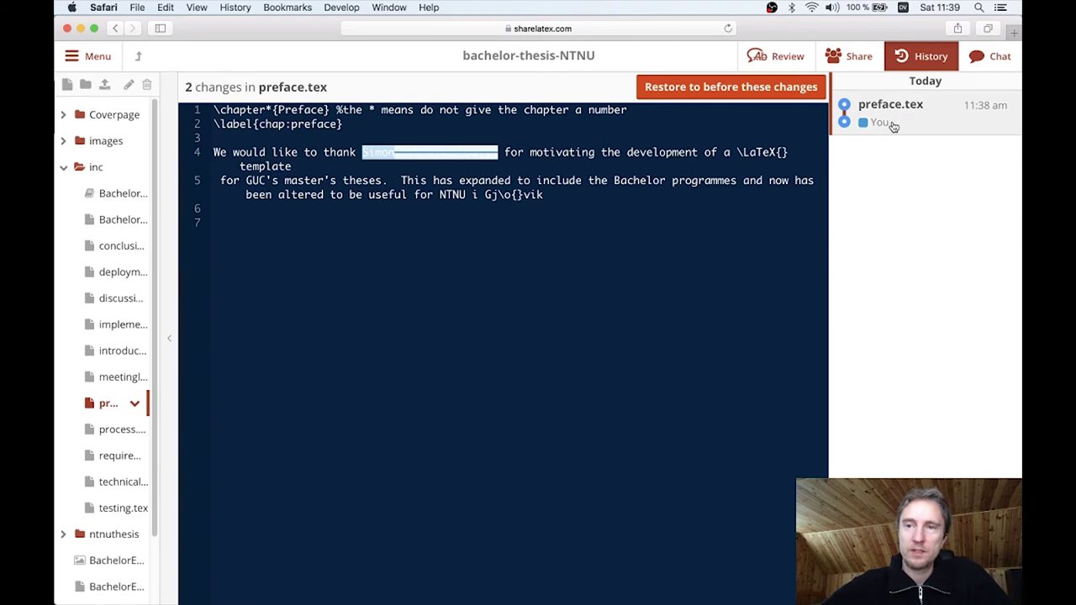
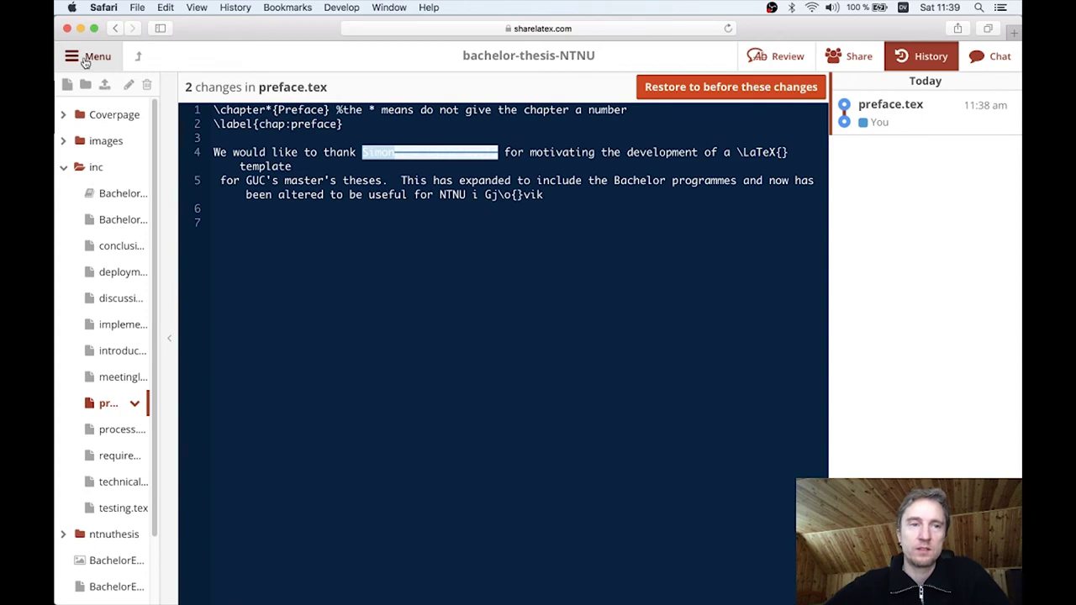
pyautogui.click(84, 61)
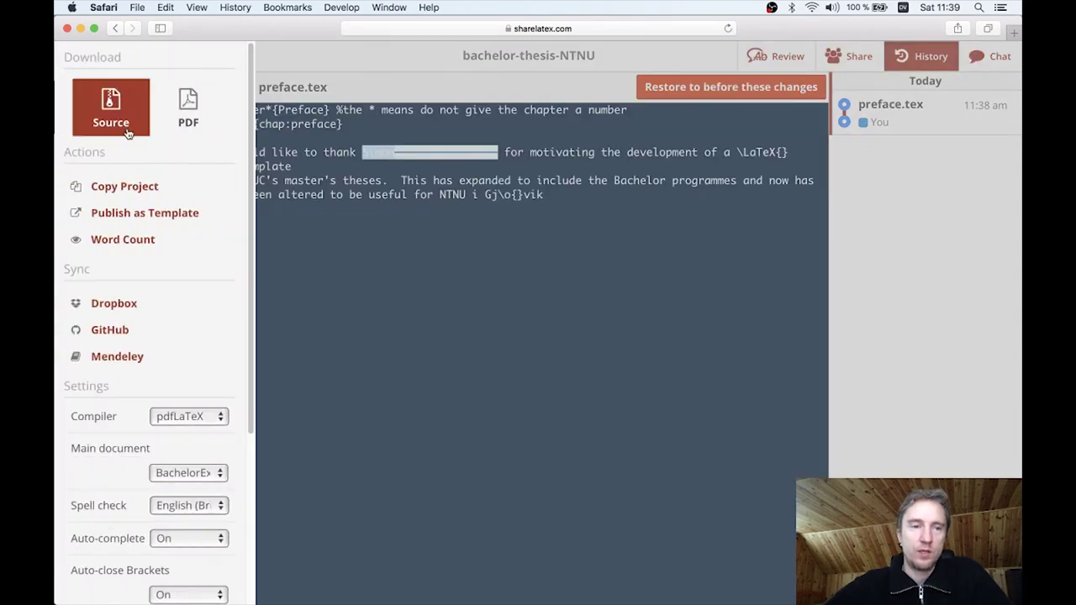
pyautogui.click(152, 338)
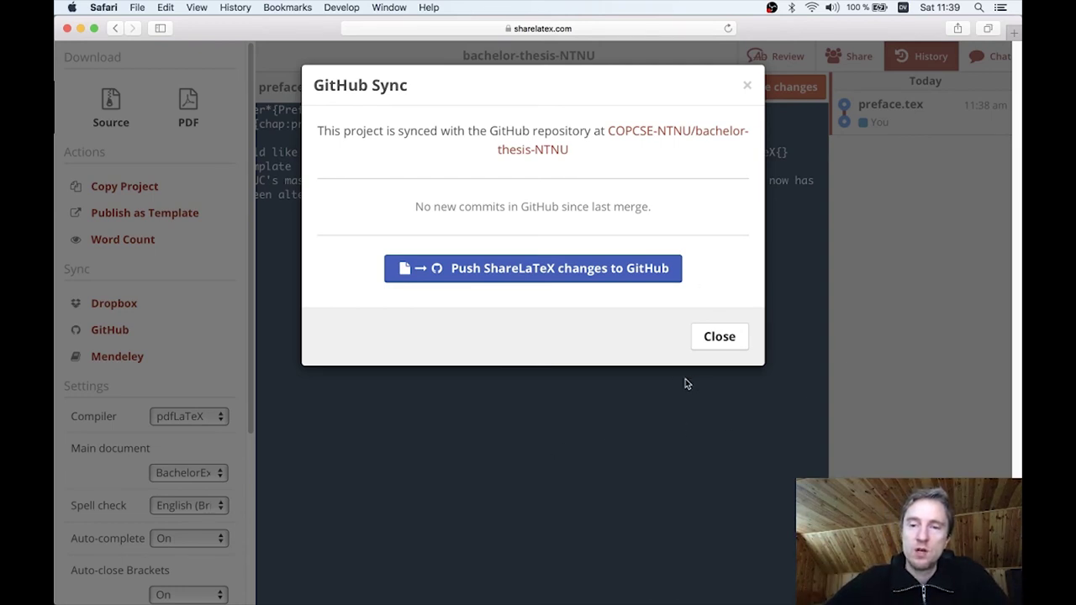
pyautogui.click(719, 336)
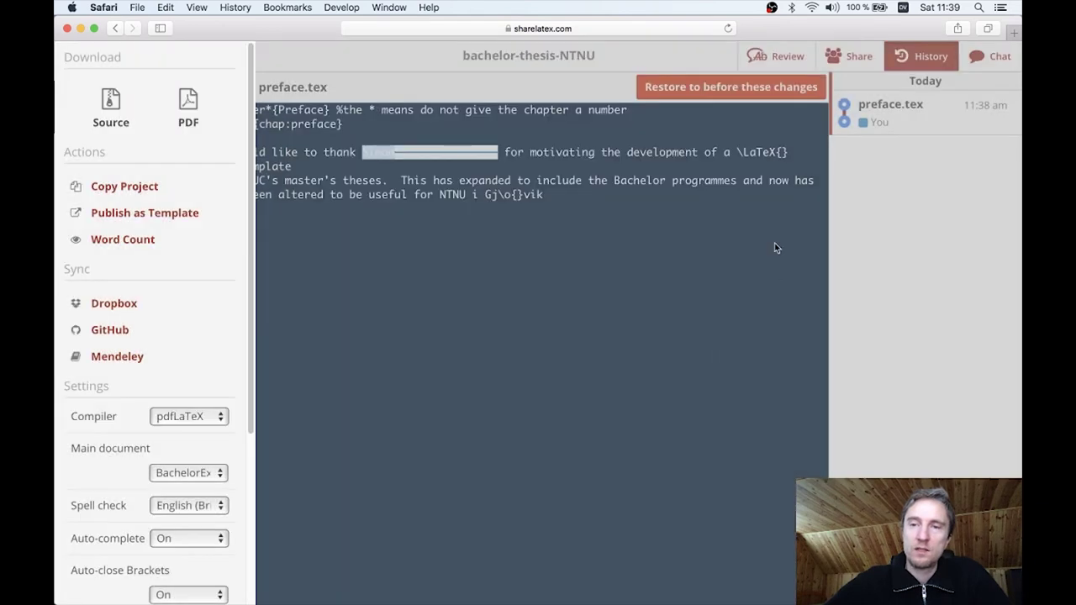
pyautogui.click(881, 260)
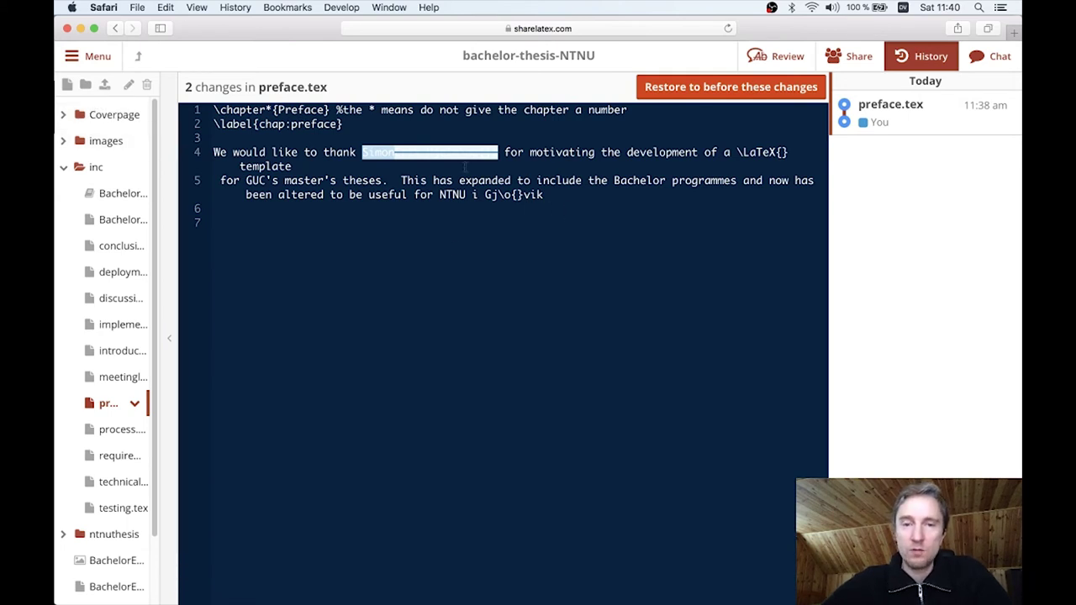
pyautogui.click(91, 57)
pyautogui.click(159, 332)
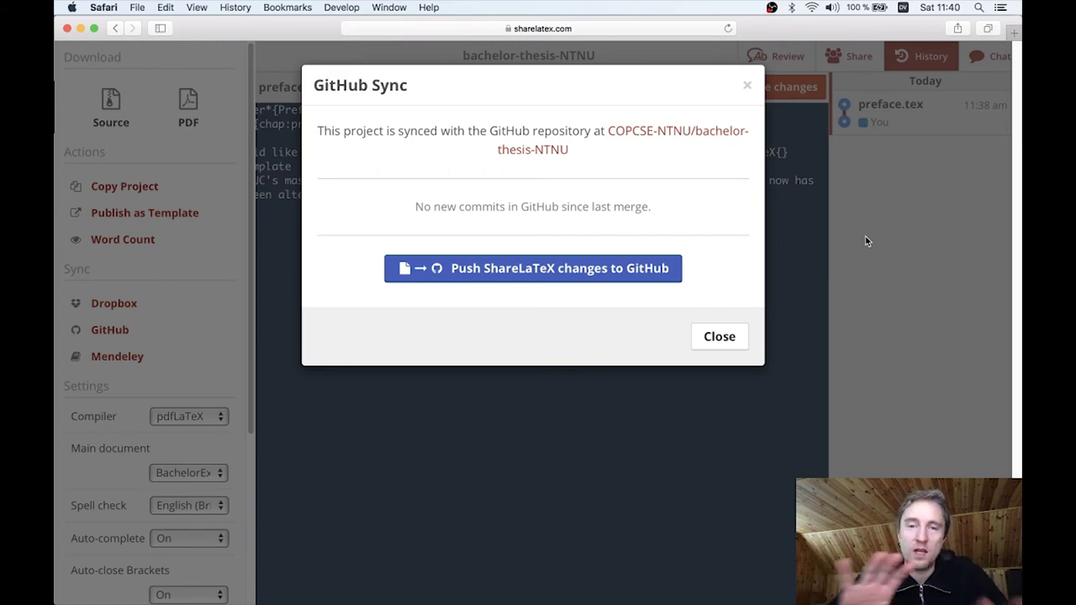
pyautogui.click(727, 340)
pyautogui.click(495, 306)
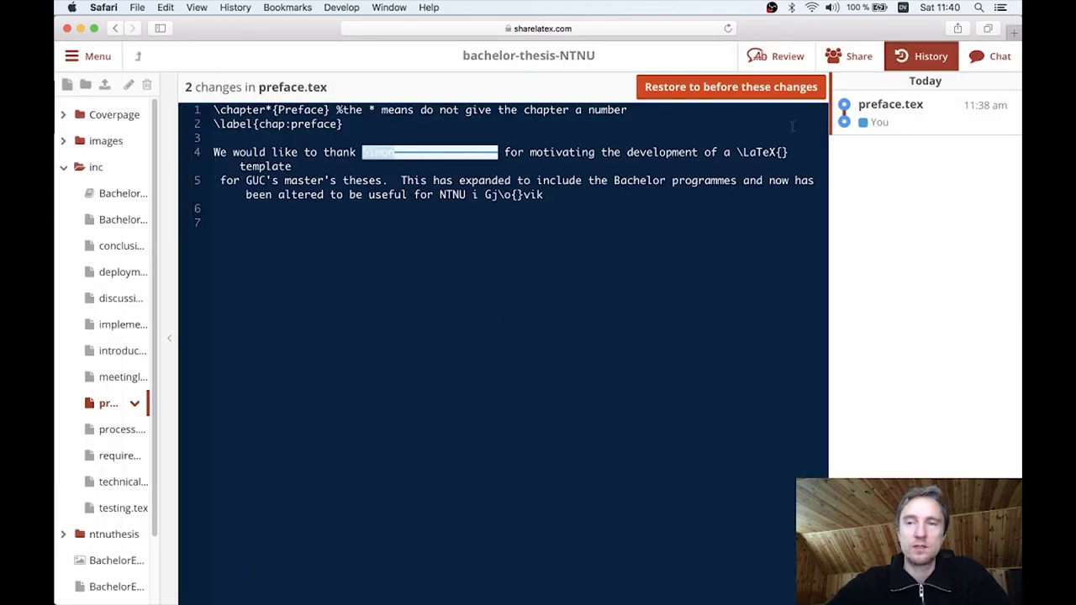
# - Leave the change history and widen the source editor relative to the PDF preview
pyautogui.click(920, 52)
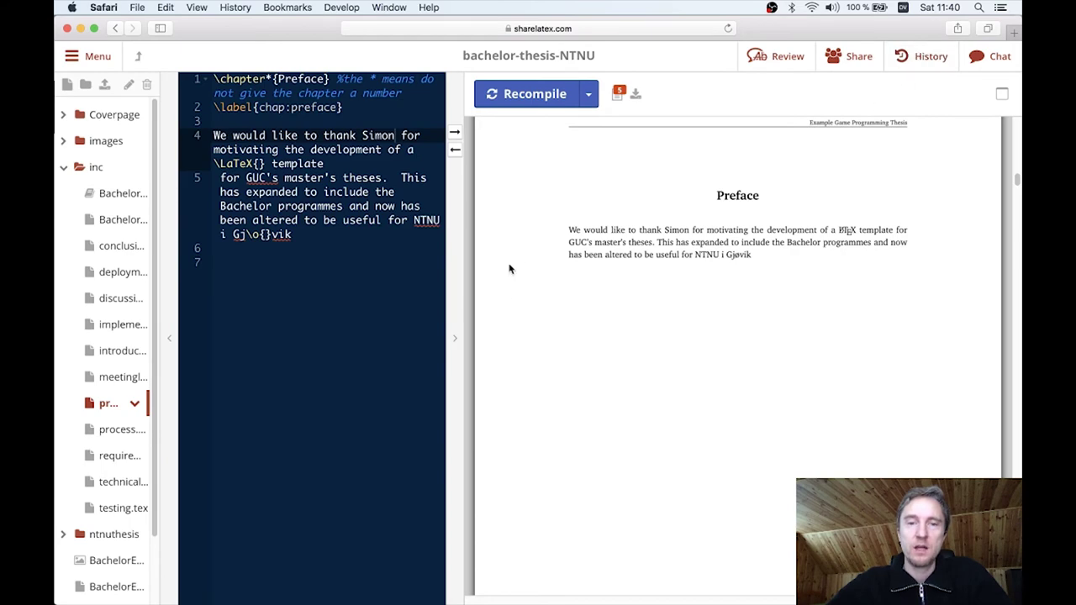
pyautogui.moveTo(454, 397); pyautogui.dragTo(716, 397)
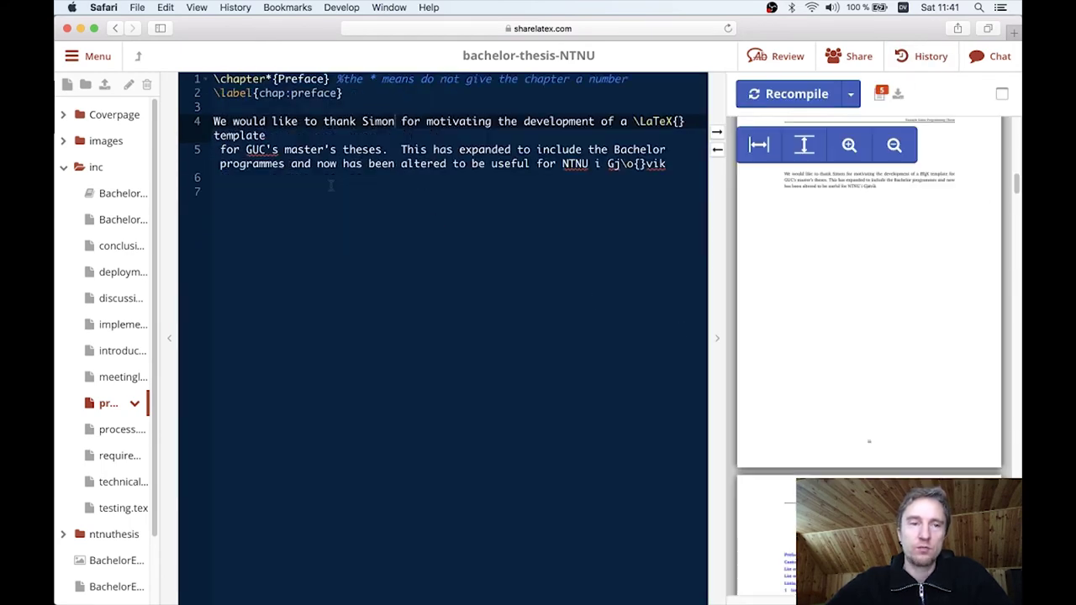
# - Examine the project's GitHub Sync dialog, including its push option, and return to preface.tex without pushing
pyautogui.click(95, 57)
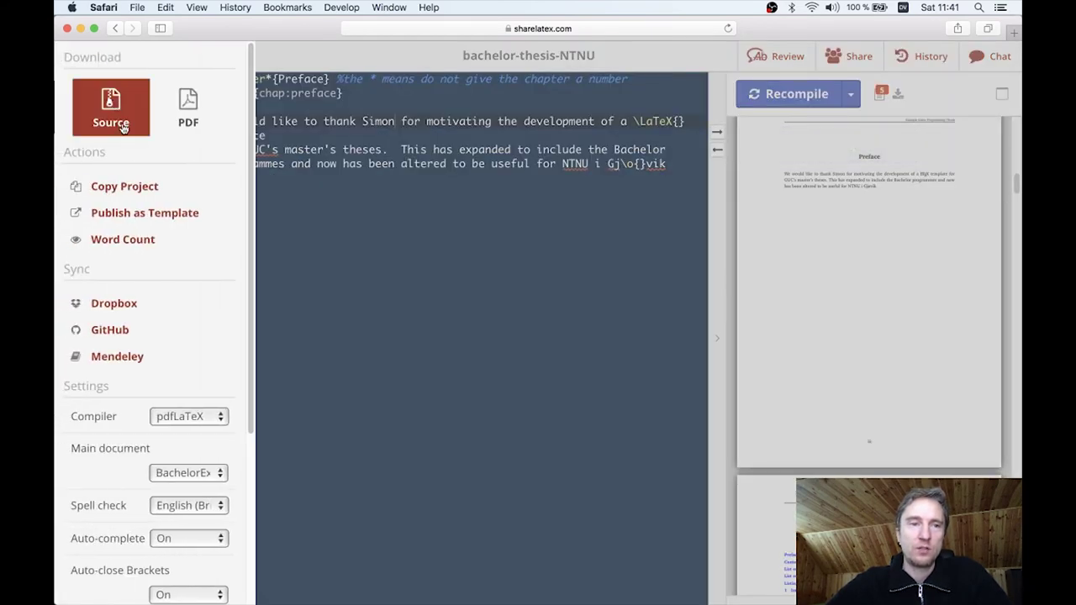
pyautogui.click(147, 340)
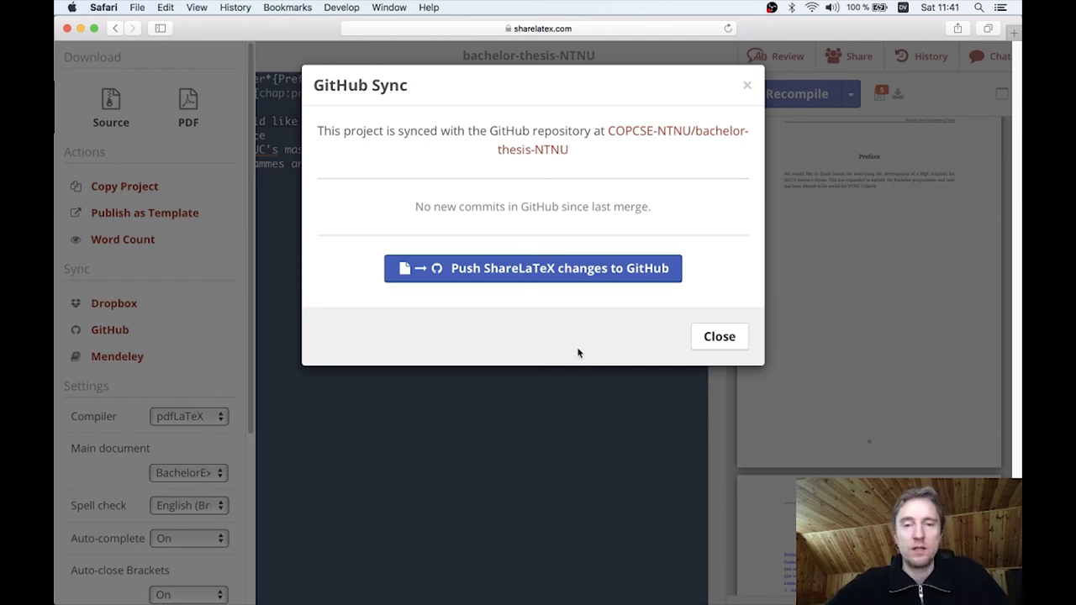
pyautogui.click(716, 337)
pyautogui.click(510, 240)
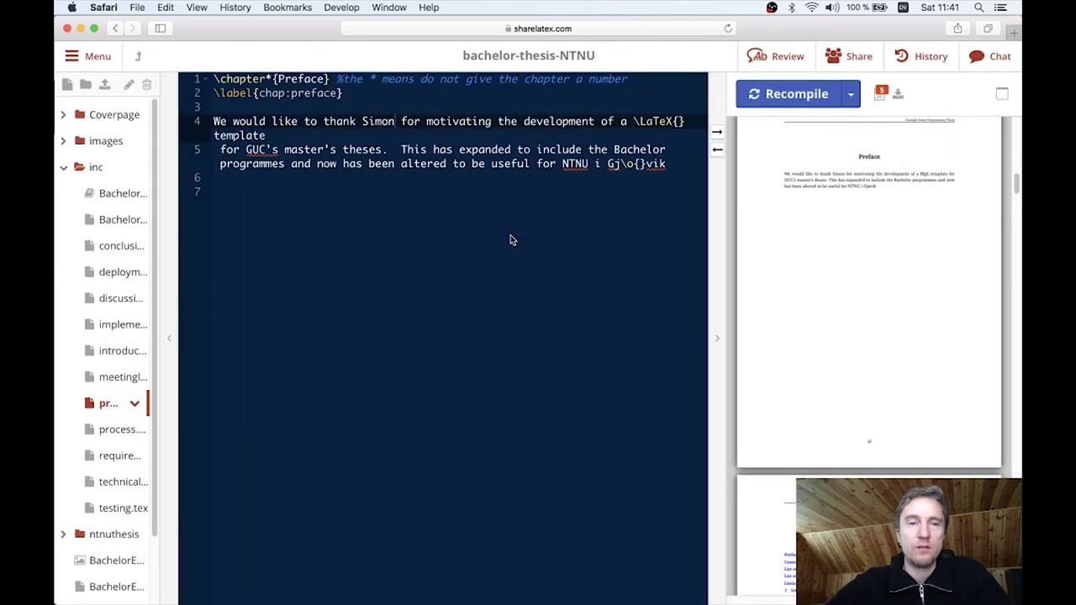
pyautogui.click(87, 59)
pyautogui.click(153, 334)
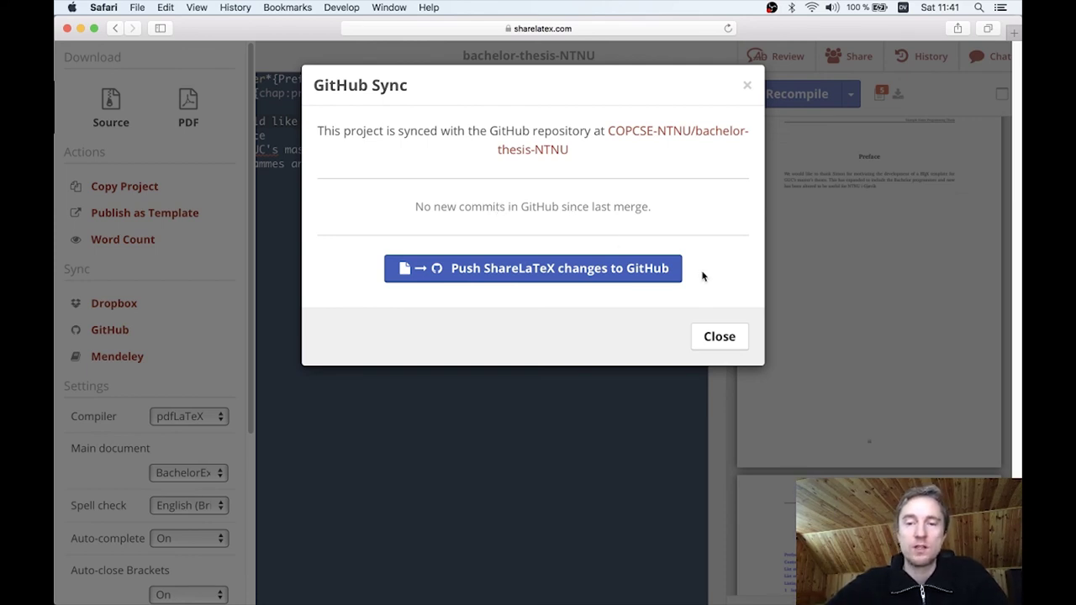
pyautogui.click(719, 336)
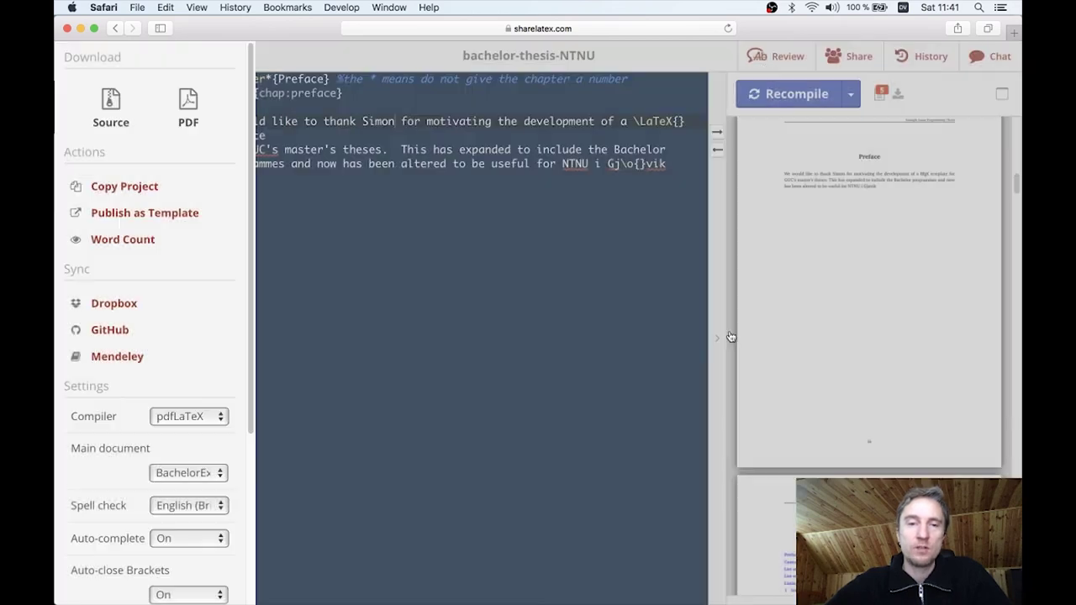
pyautogui.click(637, 267)
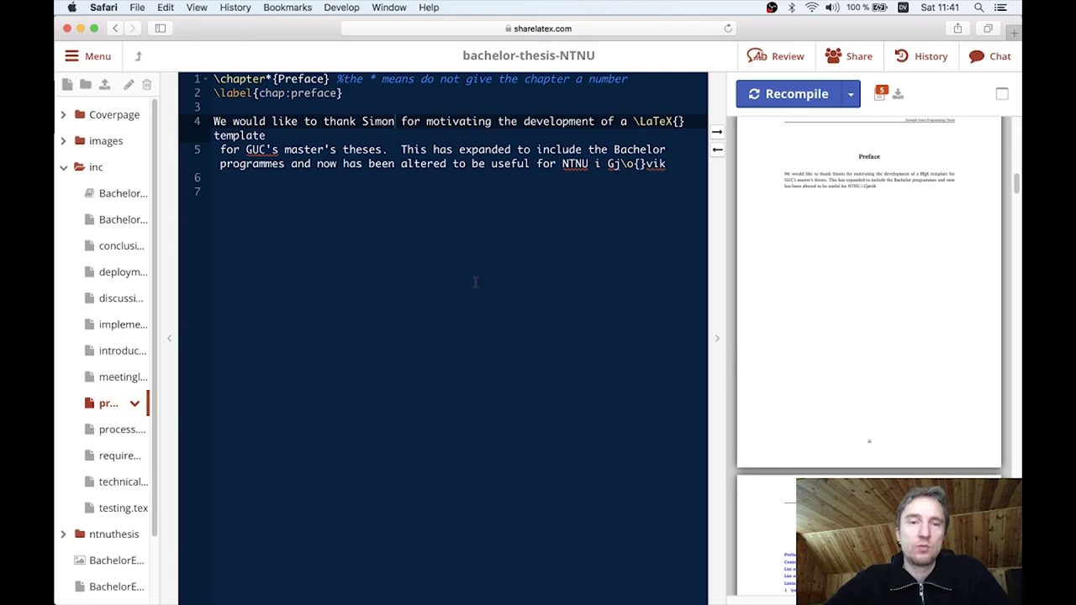
# - Switch to Chrome to check the Fork option on the bachelor-thesis-NTNU GitHub repository, and return to the ShareLaTeX project in Safari
pyautogui.hotkey('ctrl', 'Up')
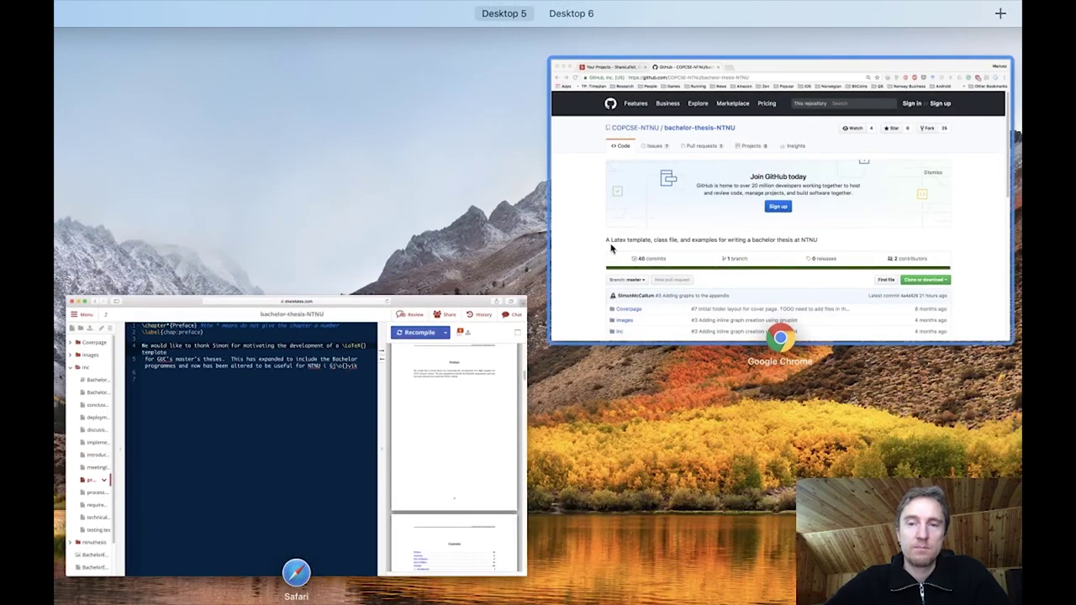
pyautogui.click(645, 232)
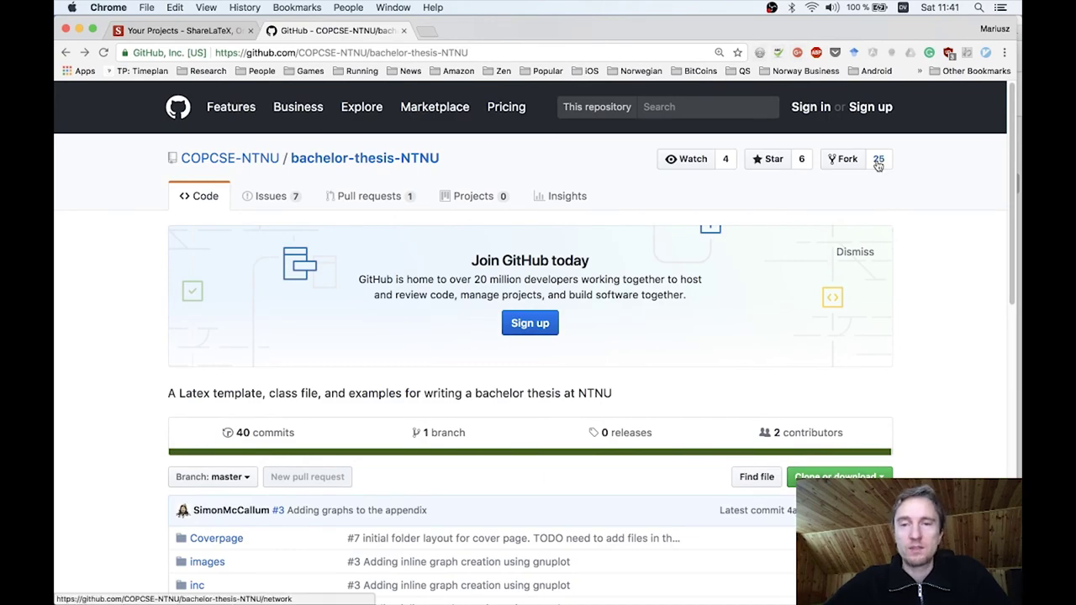
pyautogui.hotkey('ctrl', 'Up')
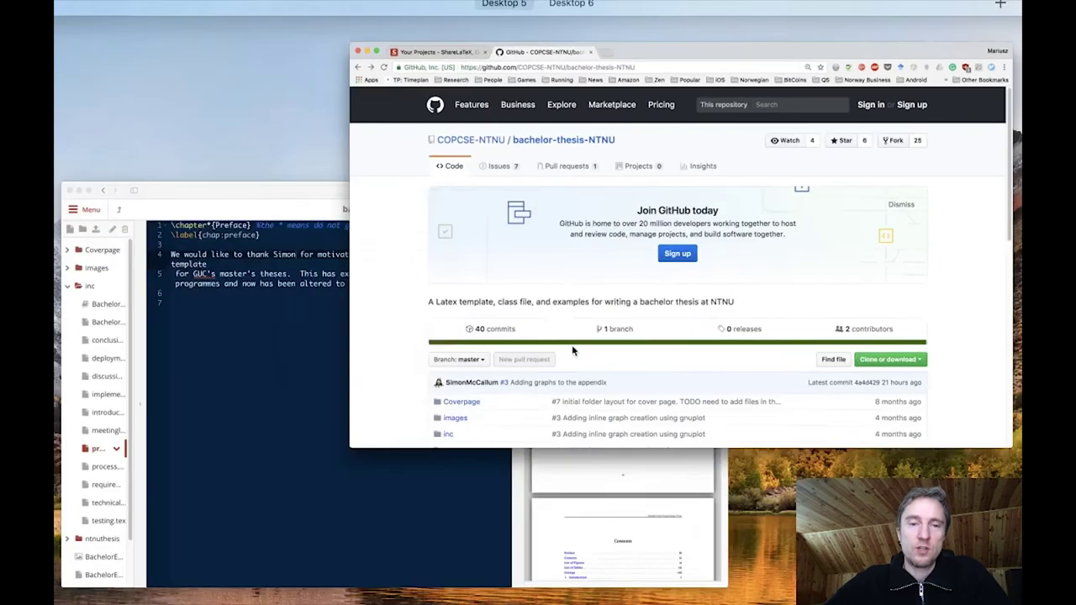
pyautogui.click(298, 498)
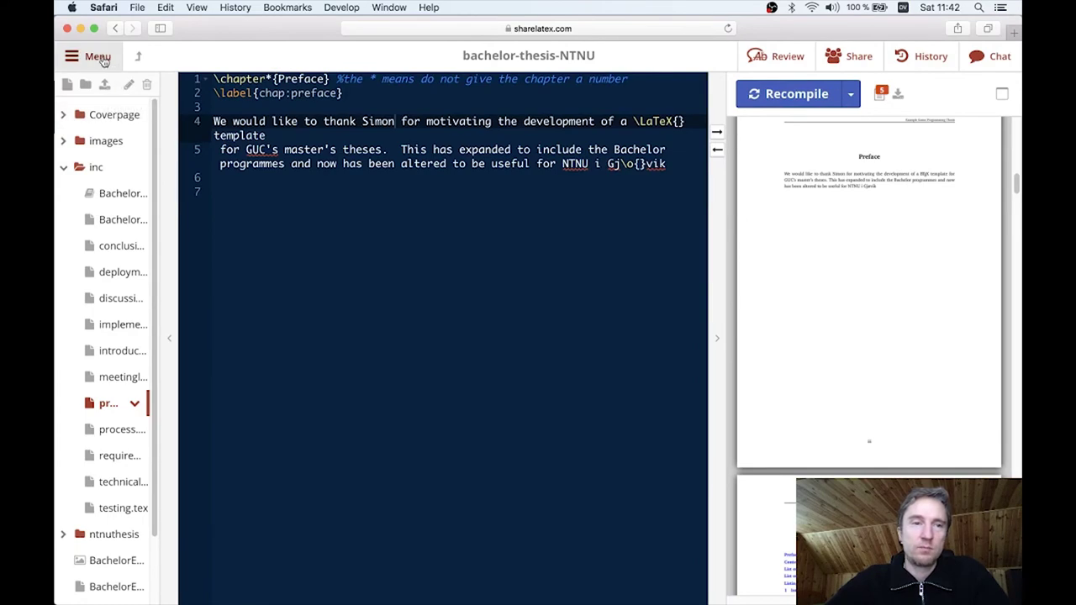
# - Leave the thesis project for the project list and view the options for creating a project, including upload and GitHub import
pyautogui.click(102, 61)
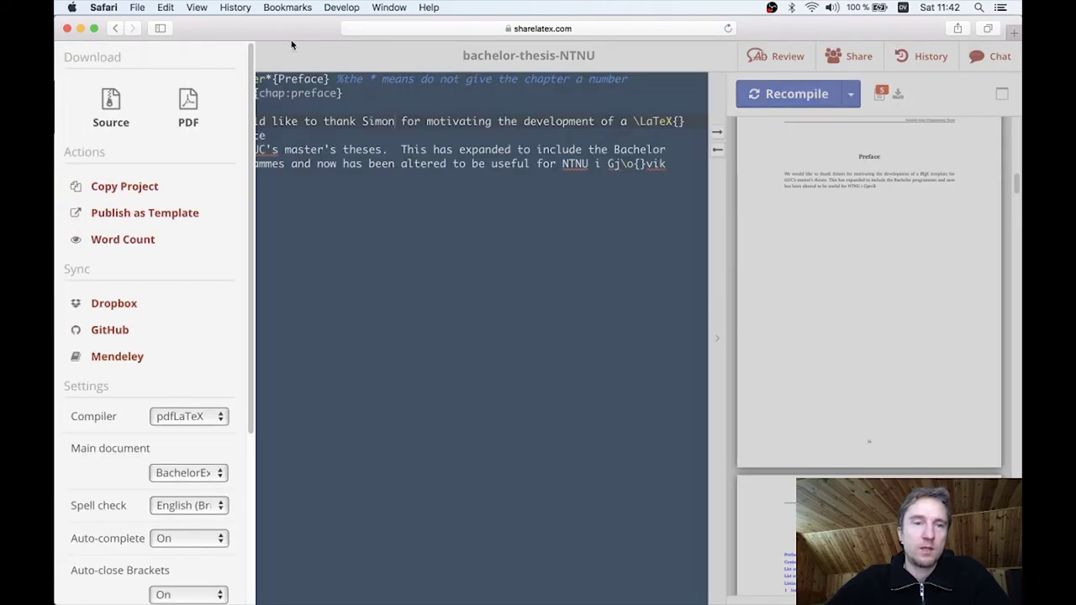
pyautogui.click(379, 319)
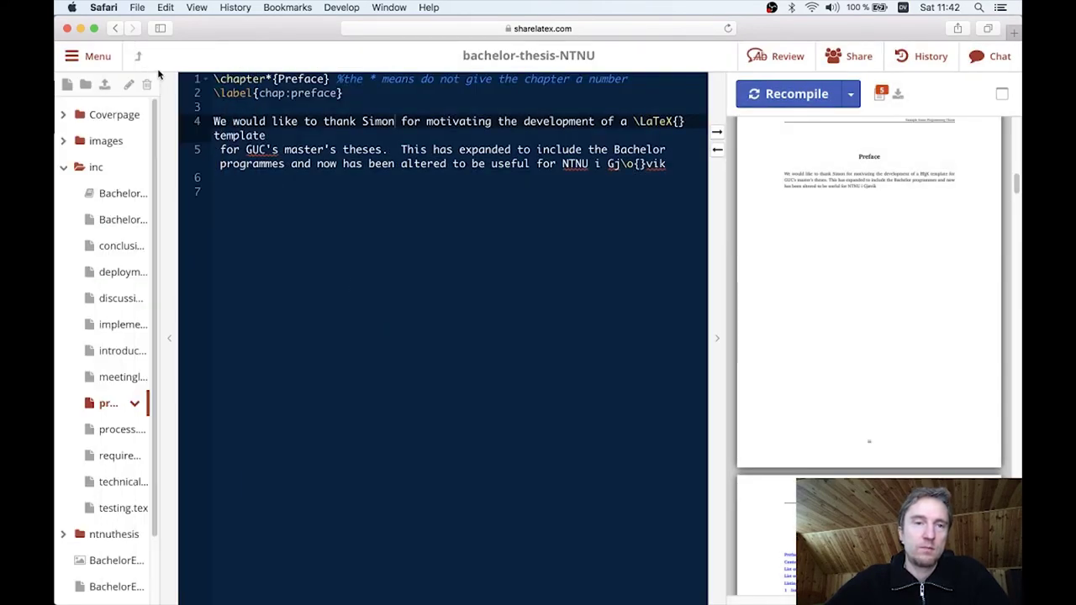
pyautogui.click(140, 56)
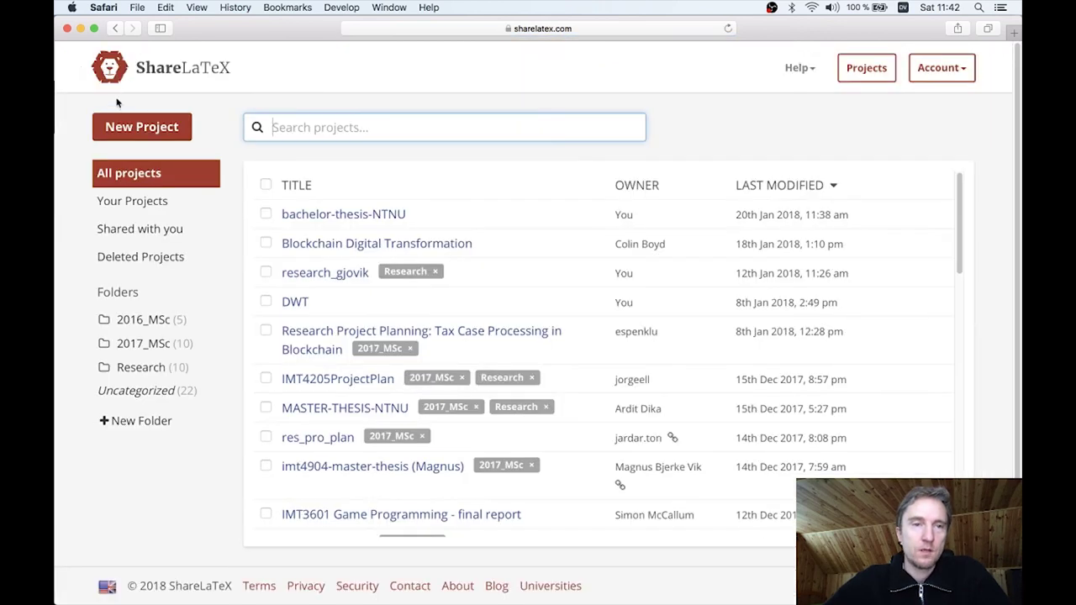
pyautogui.click(142, 127)
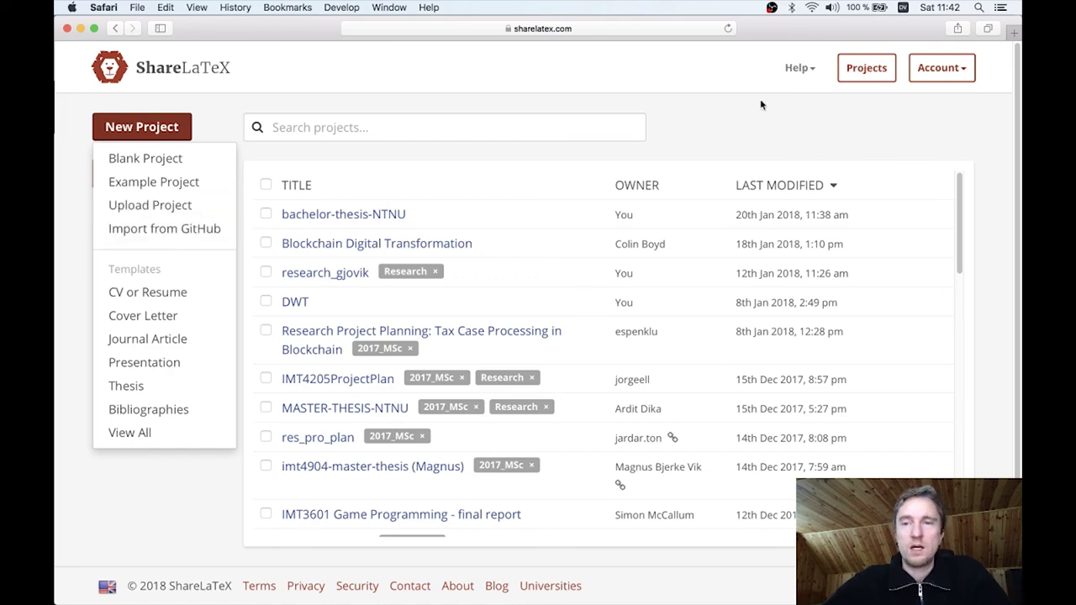
# - Switch to the GitHub repository in Chrome and view its clone and Download ZIP options, closing them without downloading
pyautogui.hotkey('ctrl', 'Up')
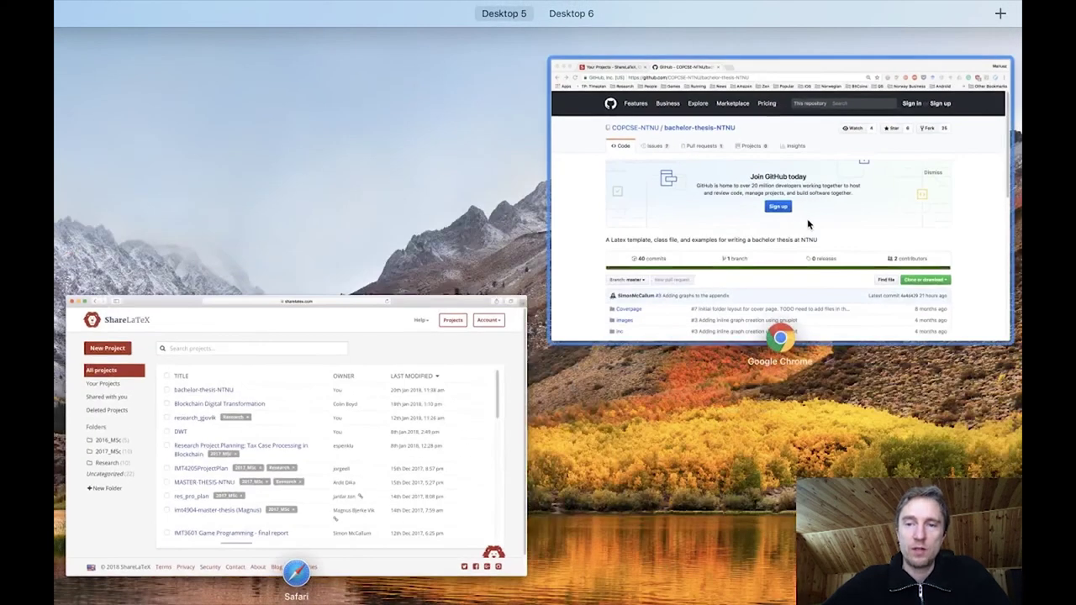
pyautogui.click(810, 209)
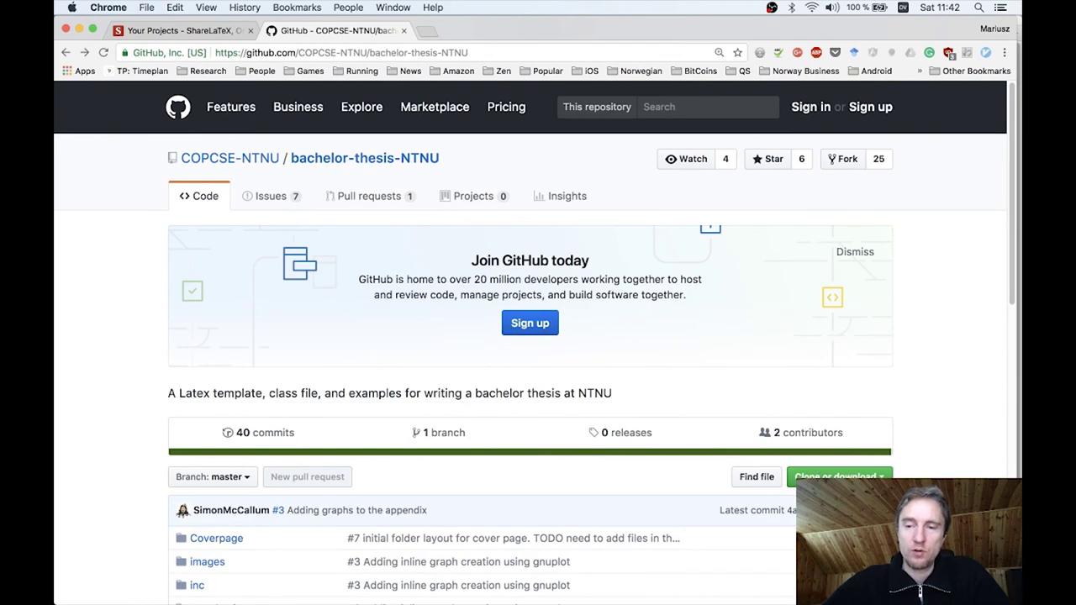
pyautogui.click(846, 476)
pyautogui.scroll(-3, 846, 476)
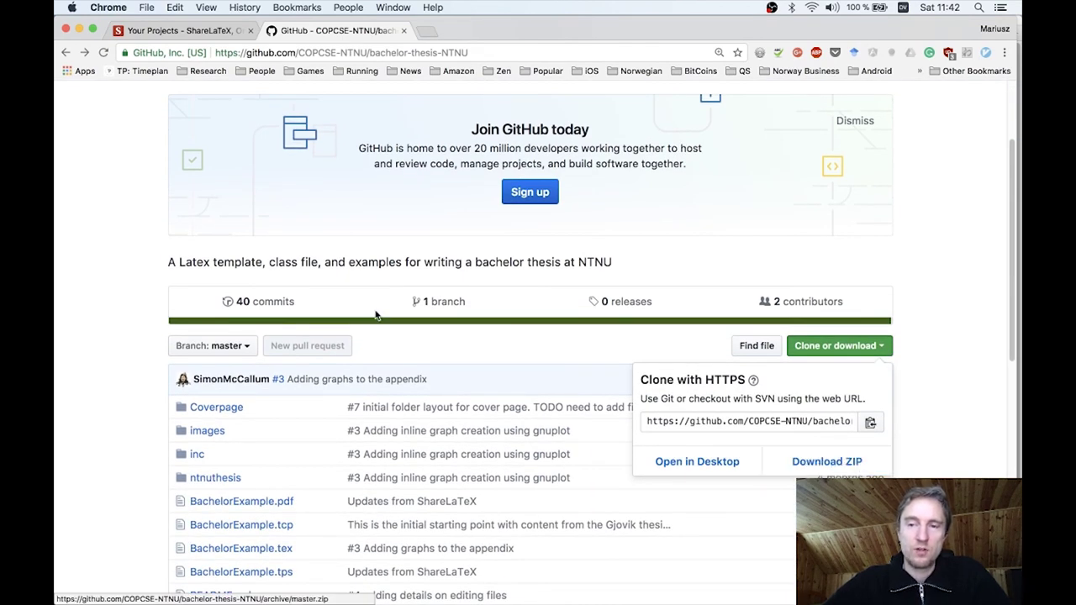
pyautogui.click(942, 225)
# - Compare the ShareLaTeX project list in Chrome with the repository's page and file list on GitHub, ending on the project list
pyautogui.click(177, 31)
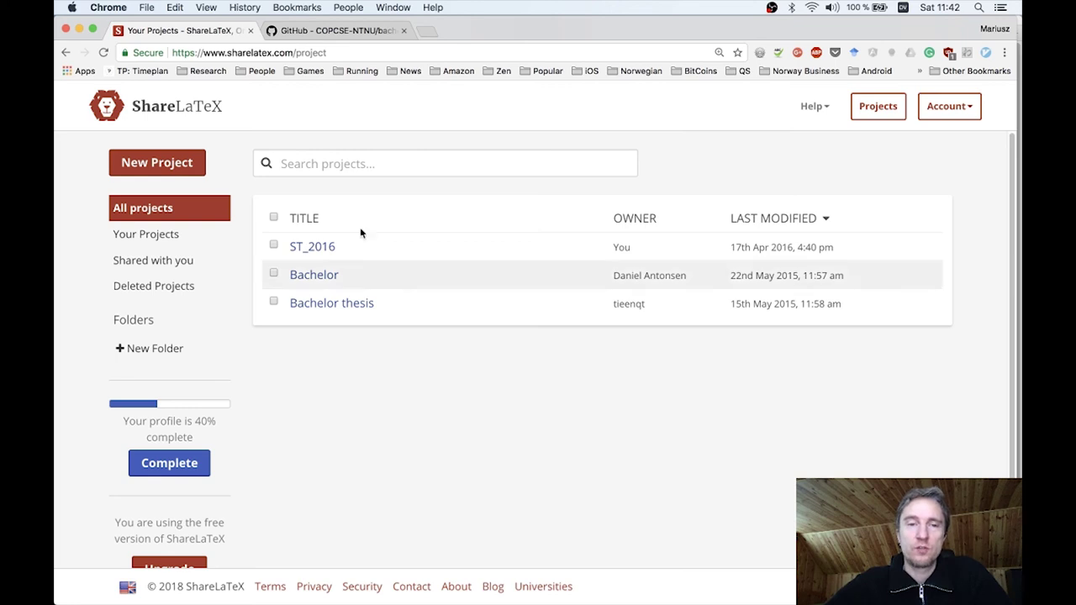
pyautogui.click(340, 33)
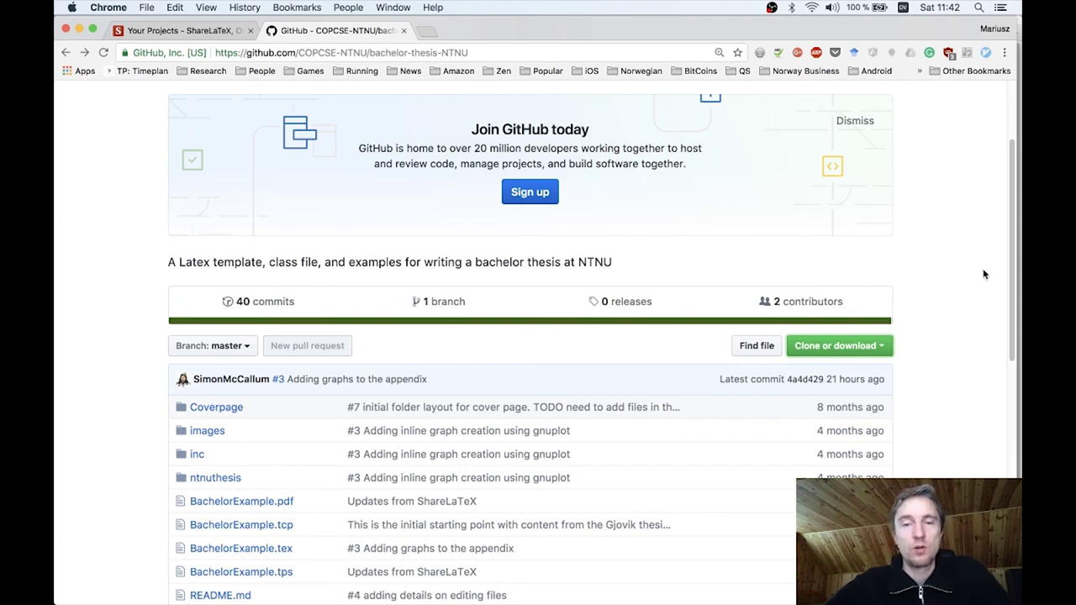
pyautogui.scroll(3, 841, 172)
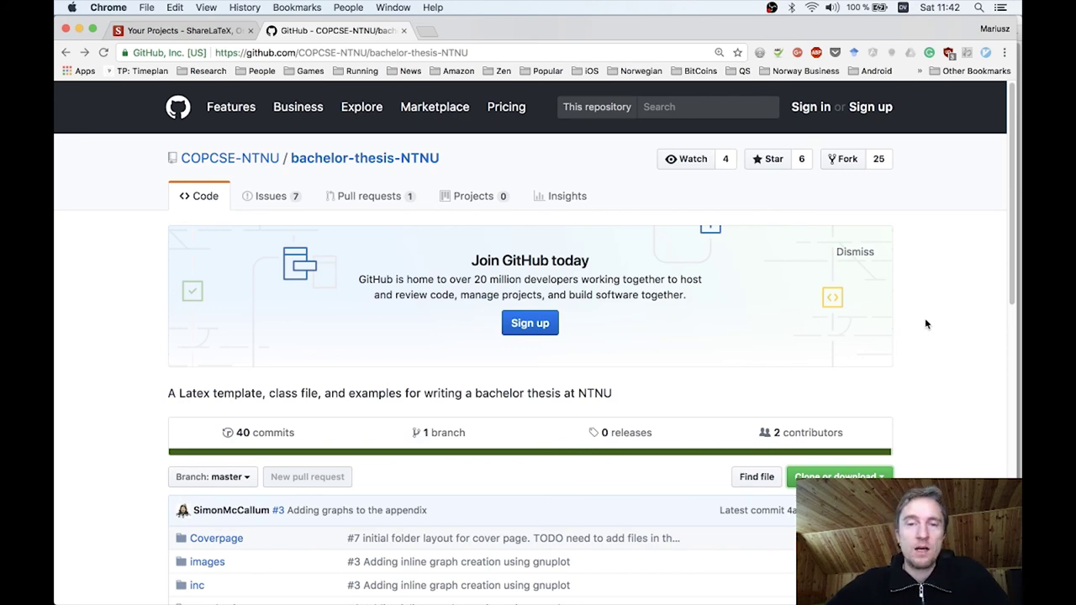
pyautogui.scroll(-5, 938, 473)
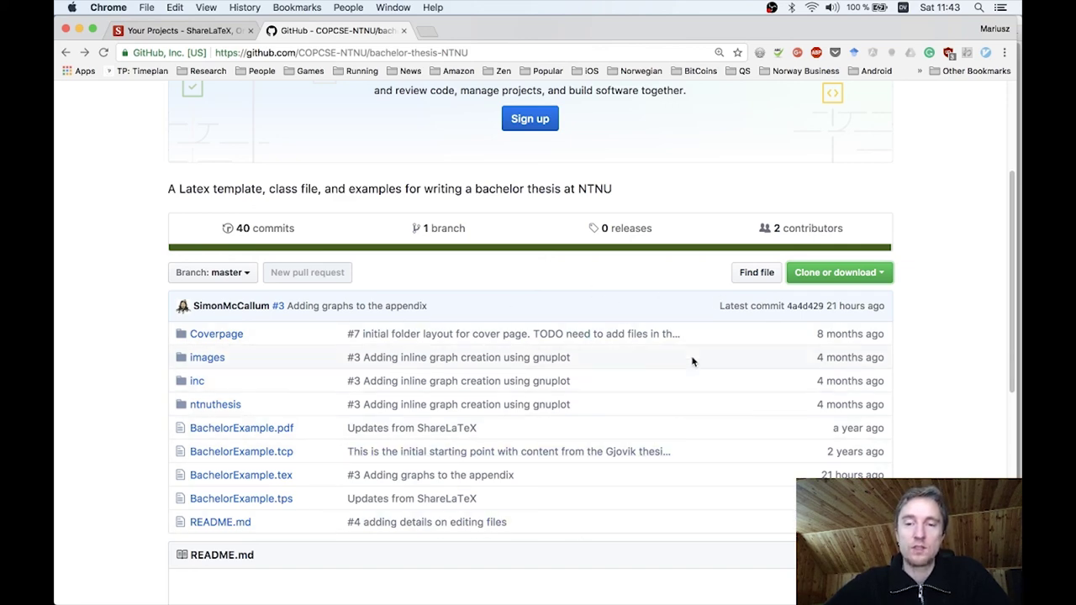
pyautogui.scroll(5, 693, 362)
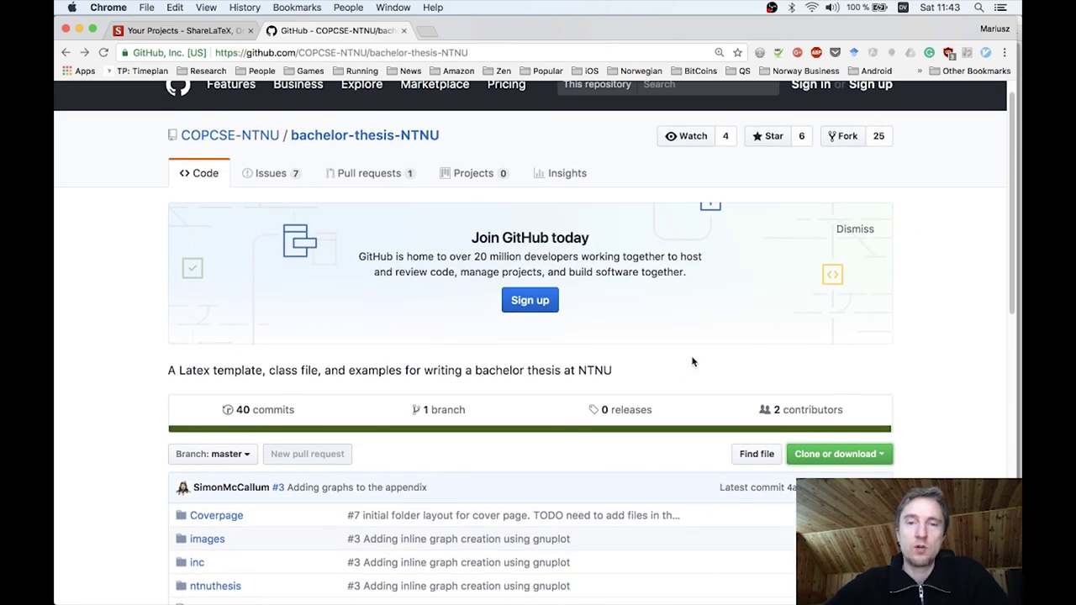
pyautogui.scroll(1, 693, 362)
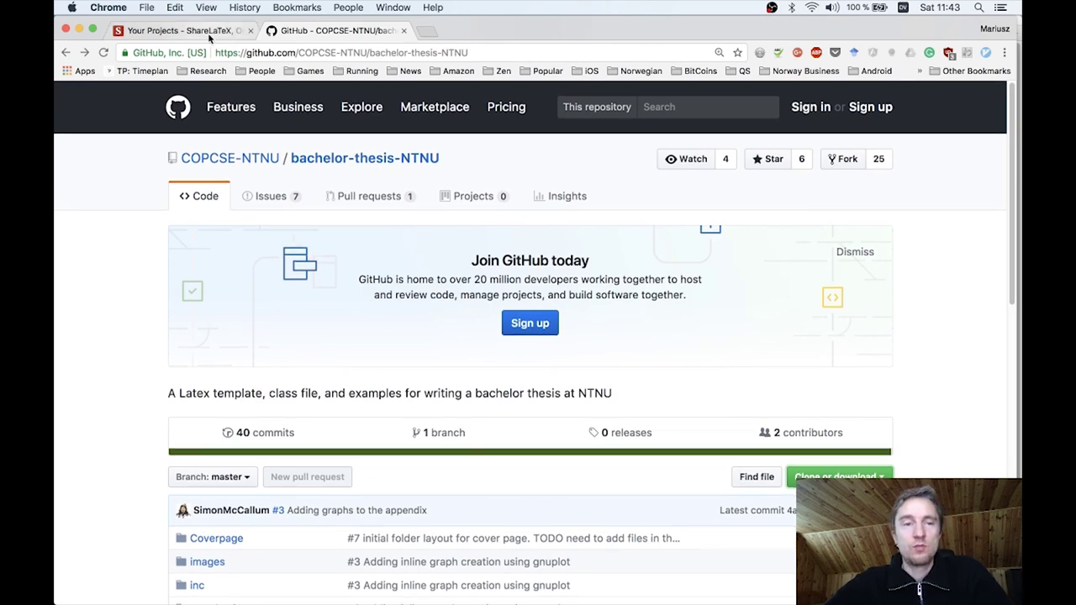
pyautogui.click(181, 31)
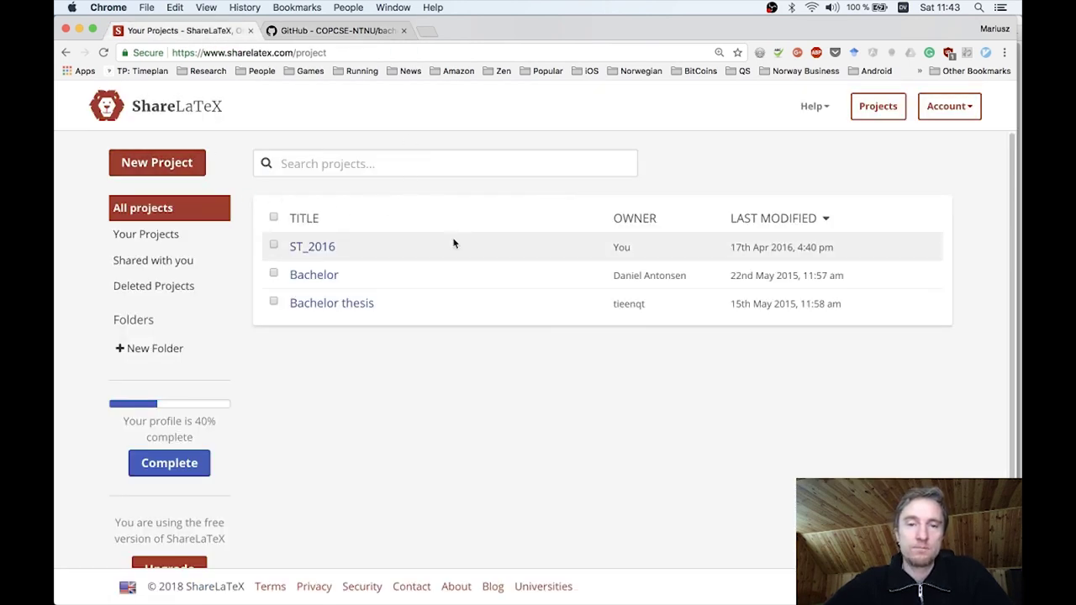
# - Switch to Safari, reopen the bachelor-thesis-NTNU project and check its GitHub Sync dialog, closing it without pushing
pyautogui.hotkey('ctrl', 'Up')
pyautogui.click(288, 320)
pyautogui.click(370, 220)
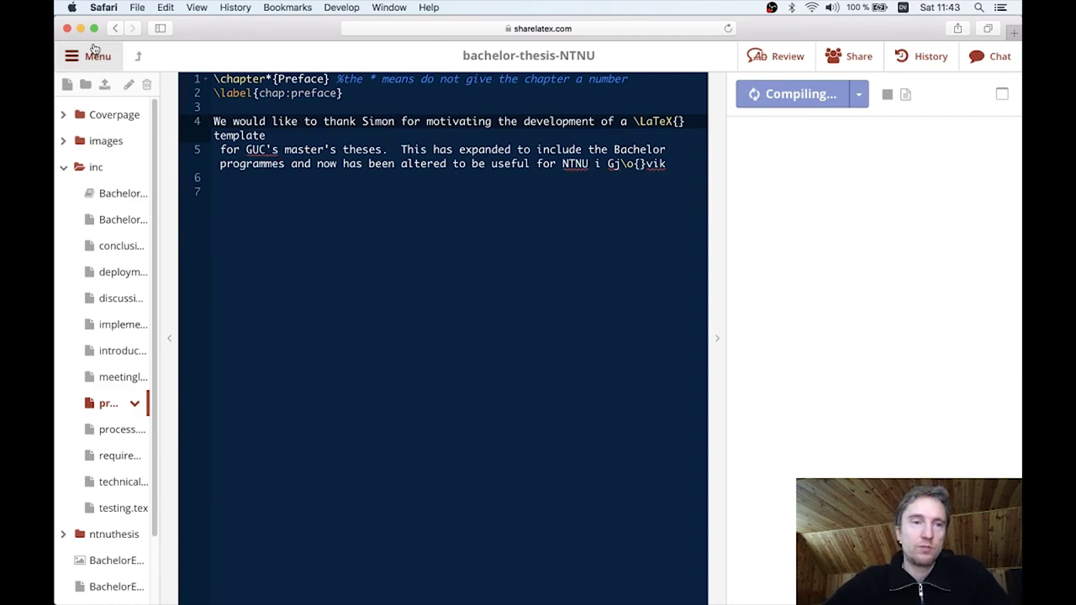
pyautogui.click(95, 54)
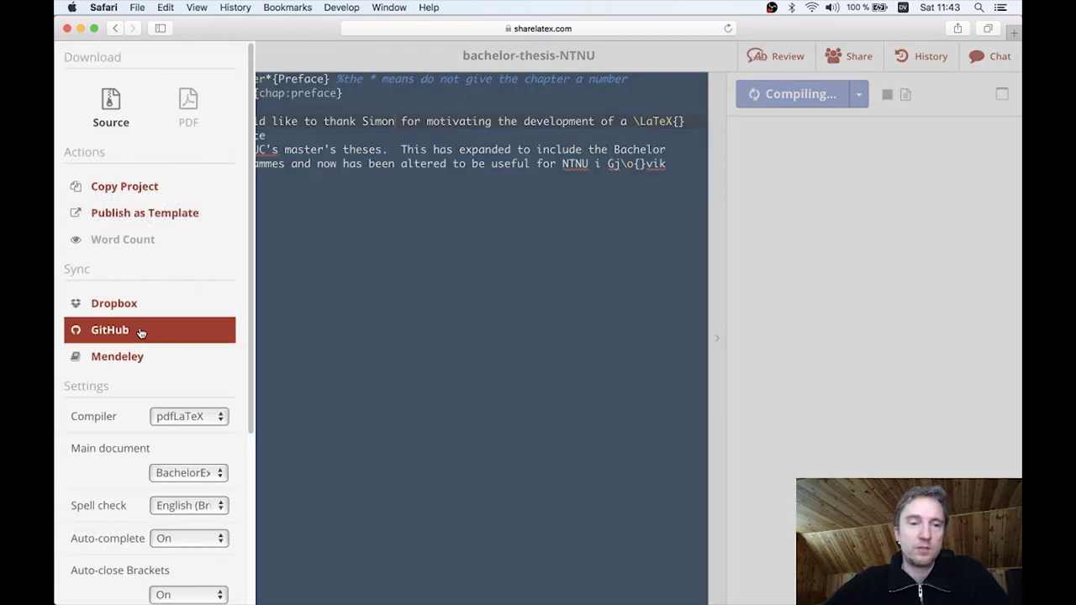
pyautogui.click(142, 333)
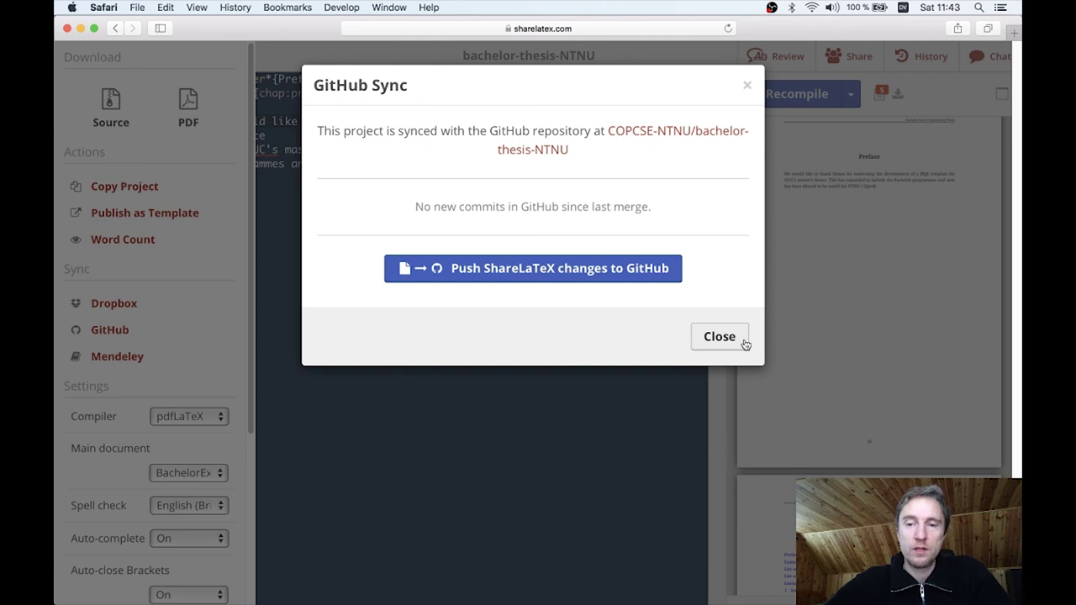
pyautogui.click(720, 337)
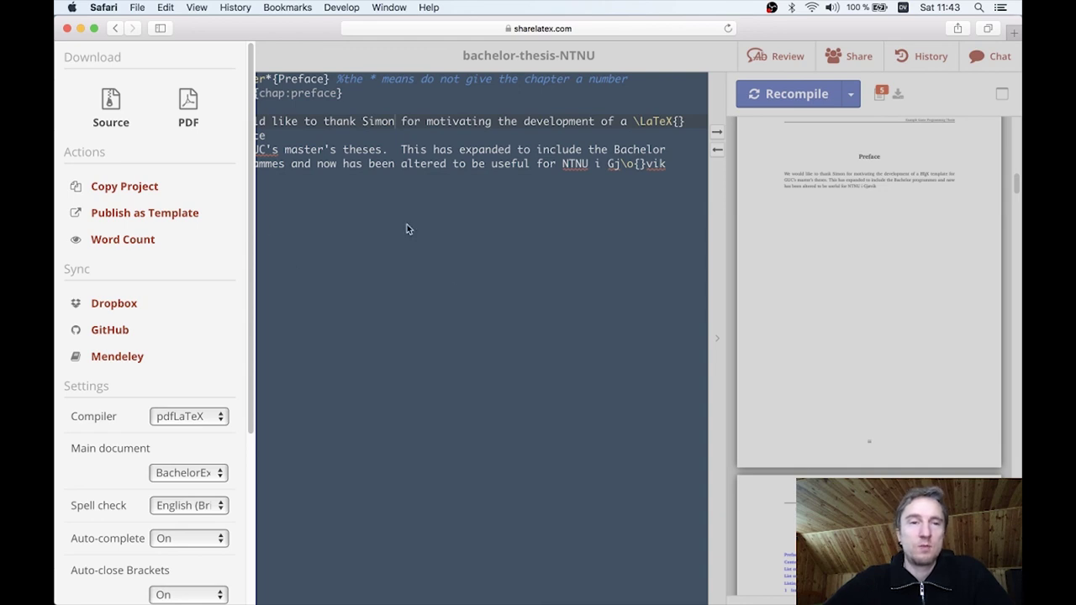
pyautogui.click(461, 286)
# - Return to the project list and delete the bachelor-thesis-NTNU project from ShareLaTeX
pyautogui.click(138, 55)
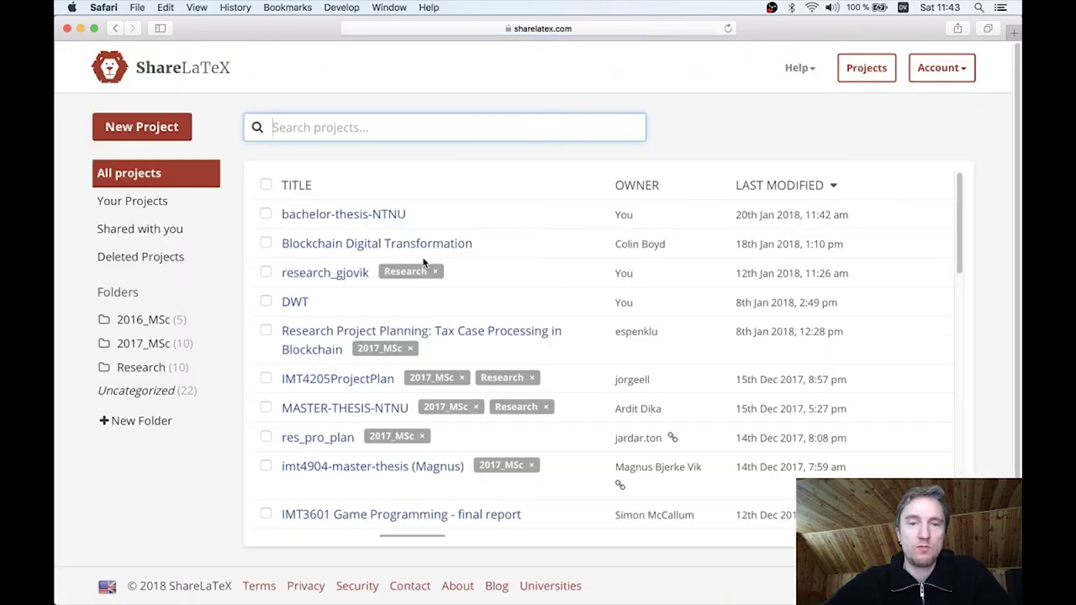
pyautogui.click(266, 214)
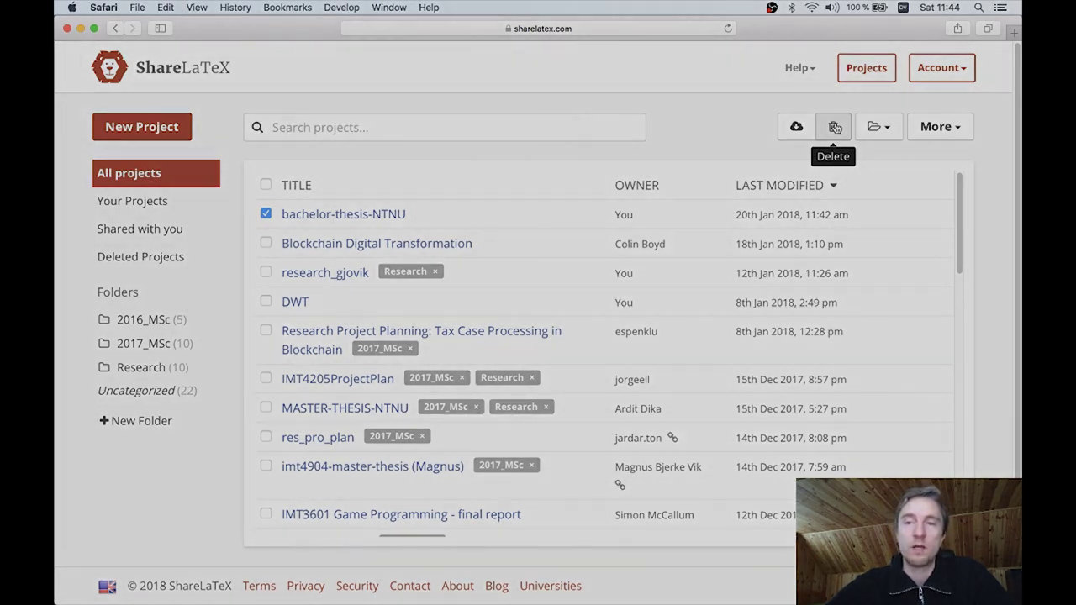
pyautogui.click(834, 126)
pyautogui.click(724, 225)
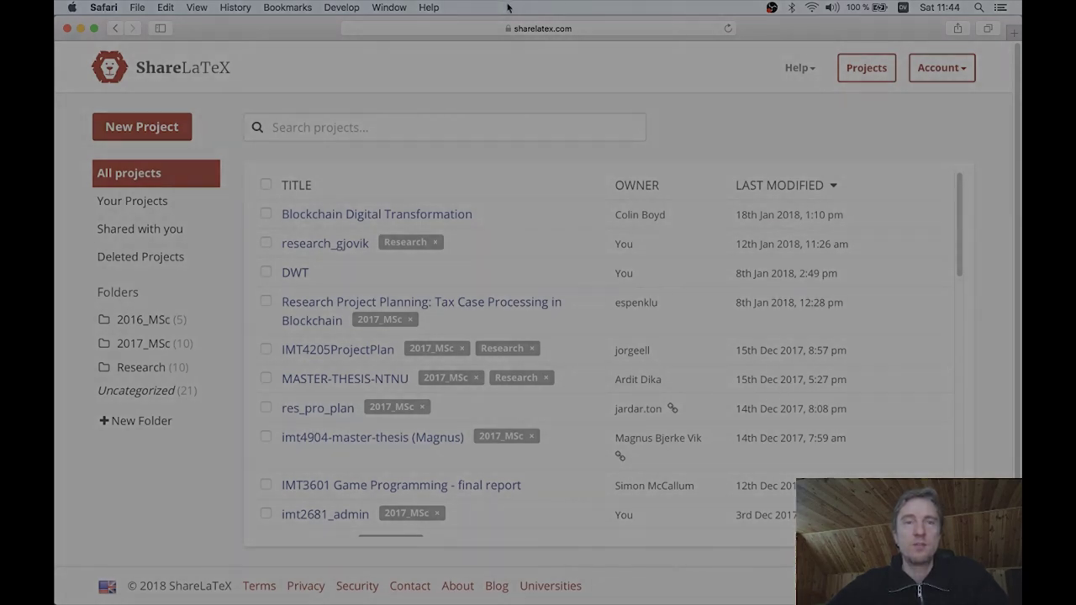